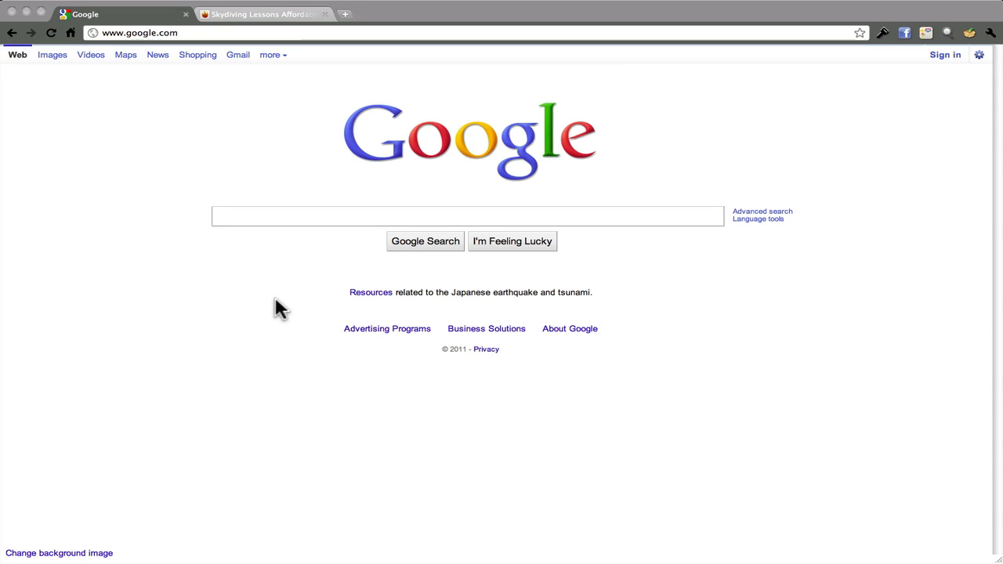
Go to proskydiving.com and open the Dropzone Login page from the footer
{"action": "left_click", "coordinate": [157, 33]}
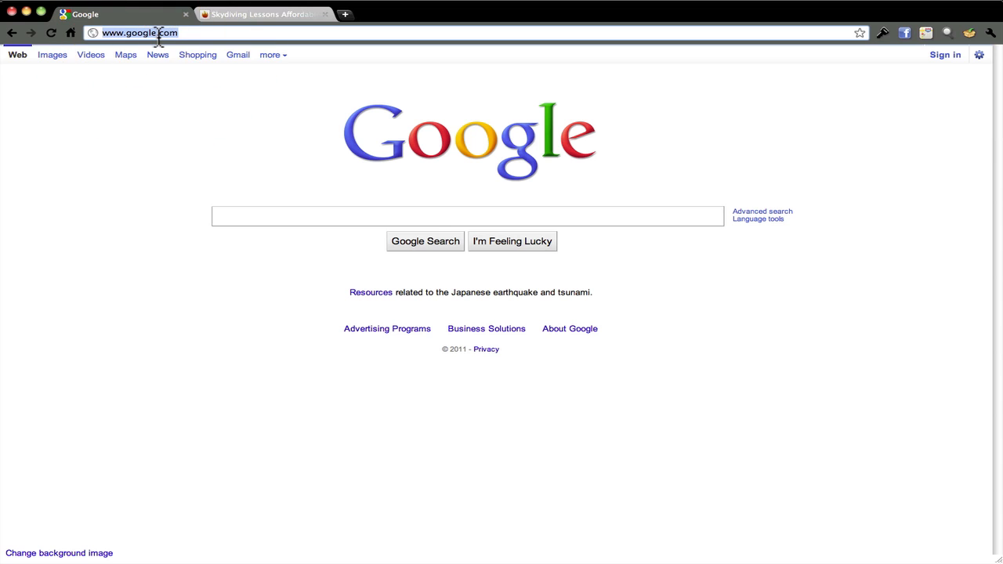
{"action": "type", "text": "www."}
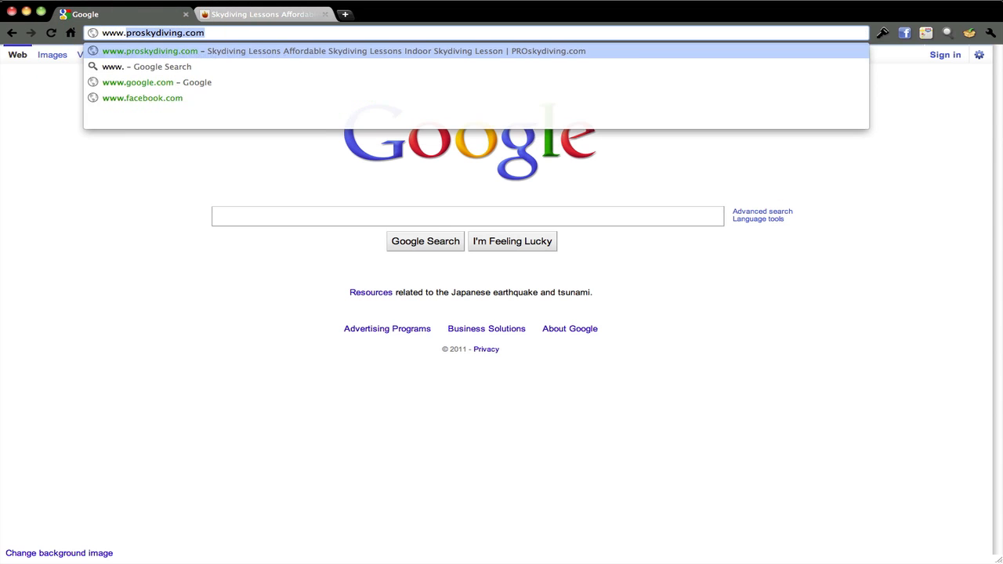
{"action": "key", "text": "Return"}
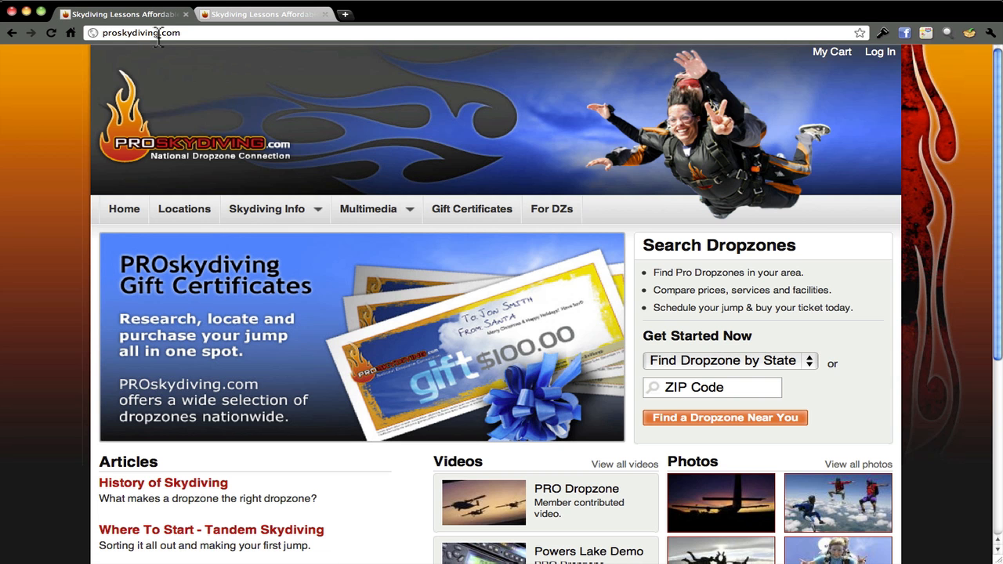
{"action": "scroll", "coordinate": [269, 302], "scroll_direction": "down", "scroll_amount": 3}
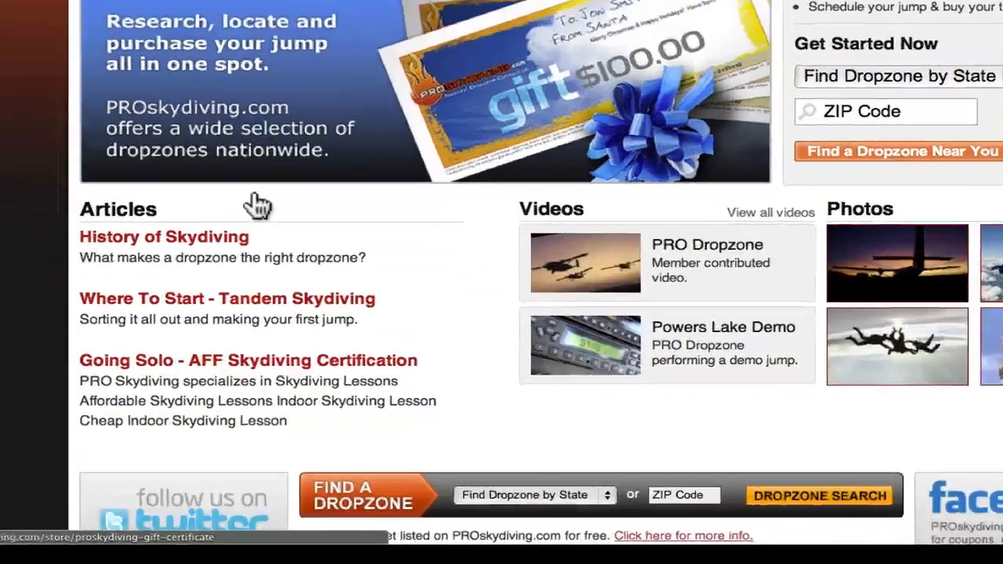
{"action": "scroll", "coordinate": [258, 205], "scroll_direction": "down", "scroll_amount": 3}
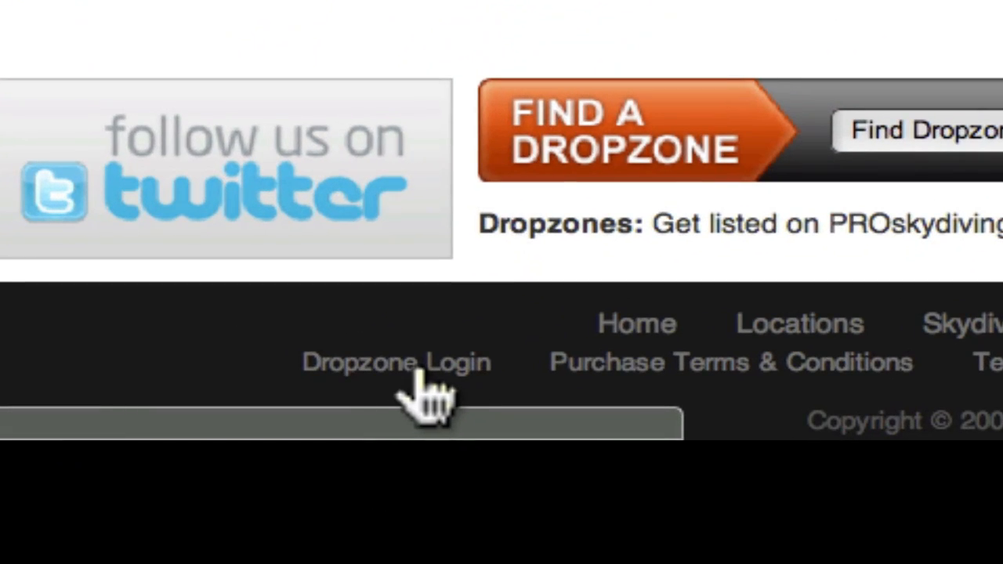
{"action": "left_click", "coordinate": [417, 368]}
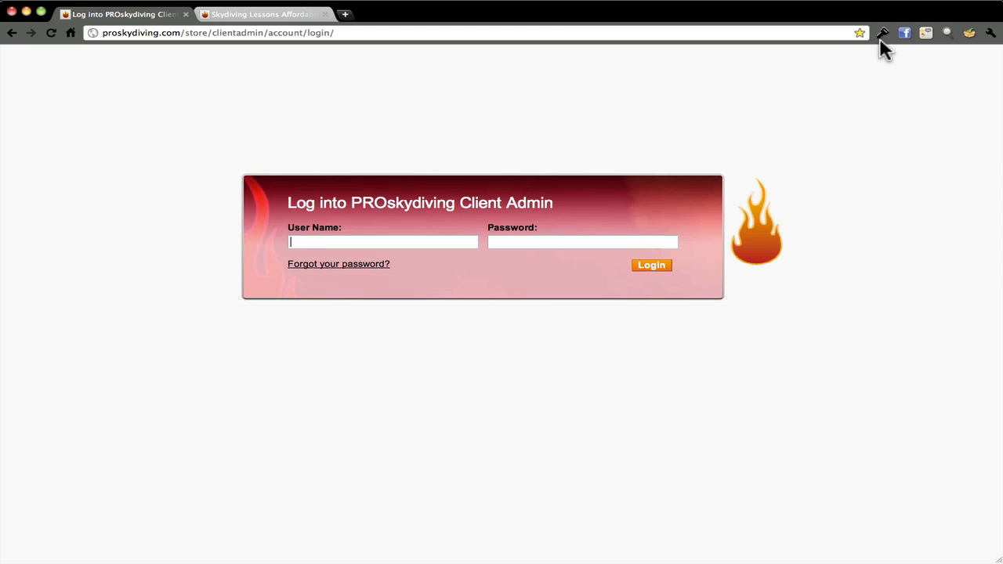
Unlock 1Password with the master password and sign in using the saved Client Admin login
{"action": "left_click", "coordinate": [880, 34]}
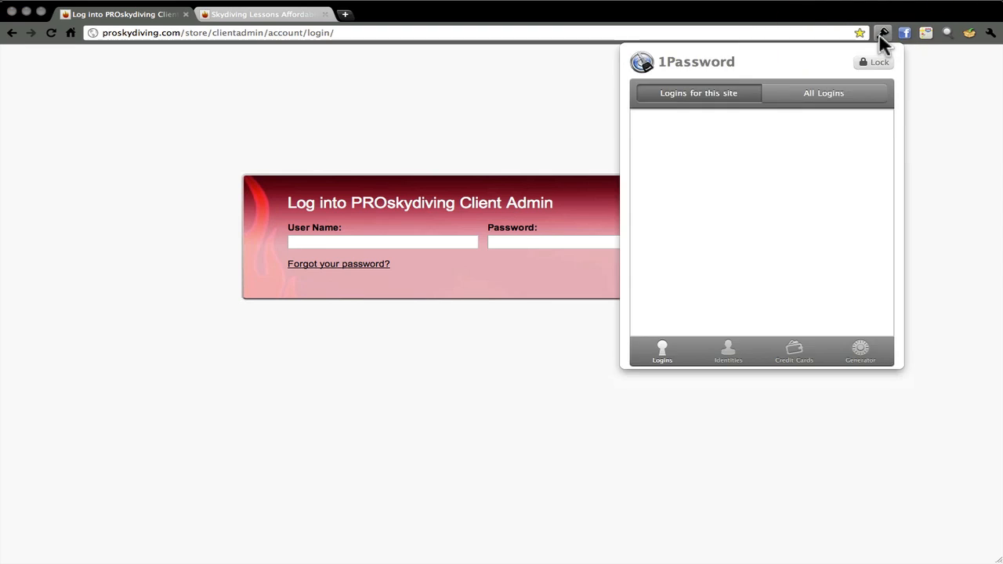
{"action": "type", "text": "••"}
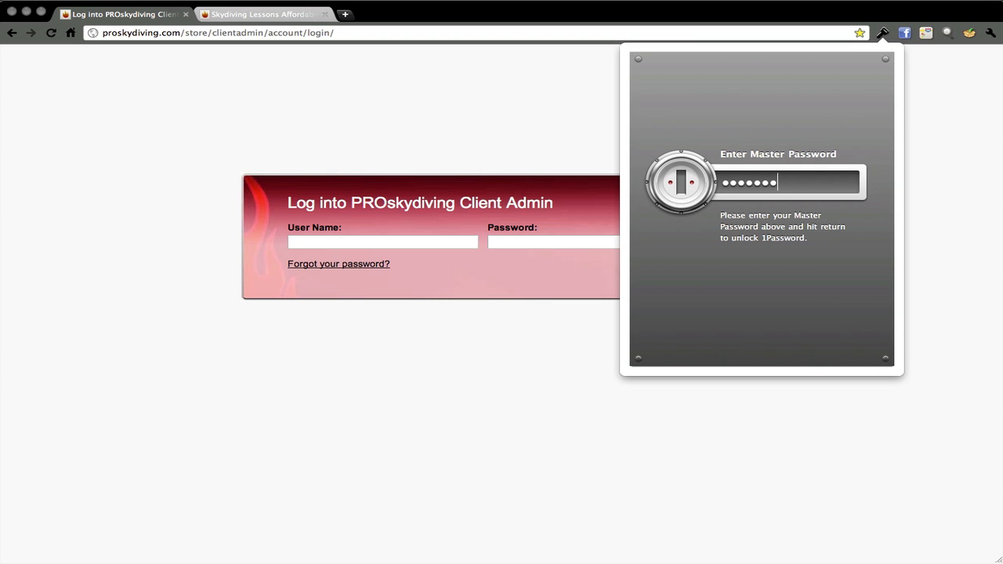
{"action": "type", "text": "•••••••"}
{"action": "key", "text": "Return"}
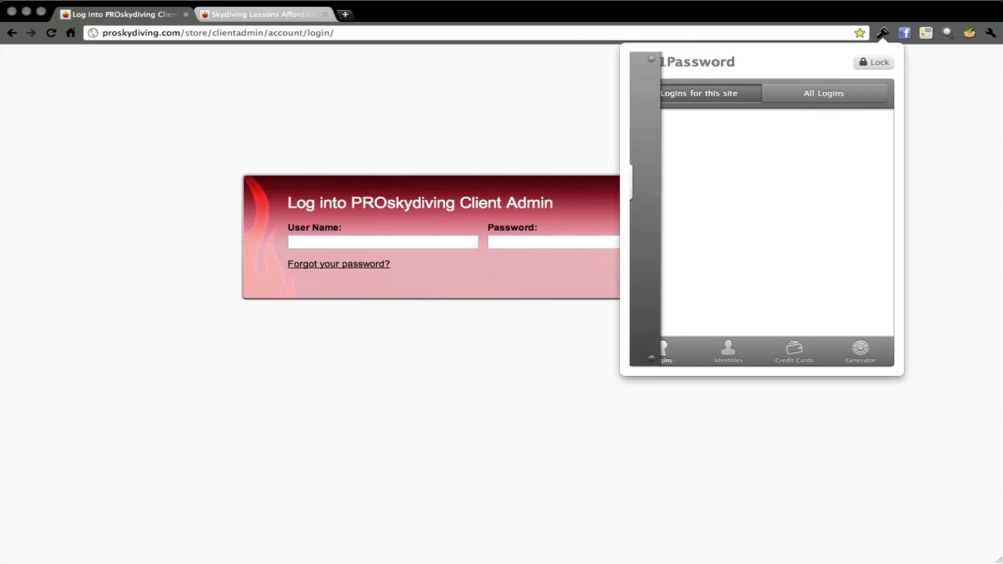
{"action": "left_click", "coordinate": [771, 181]}
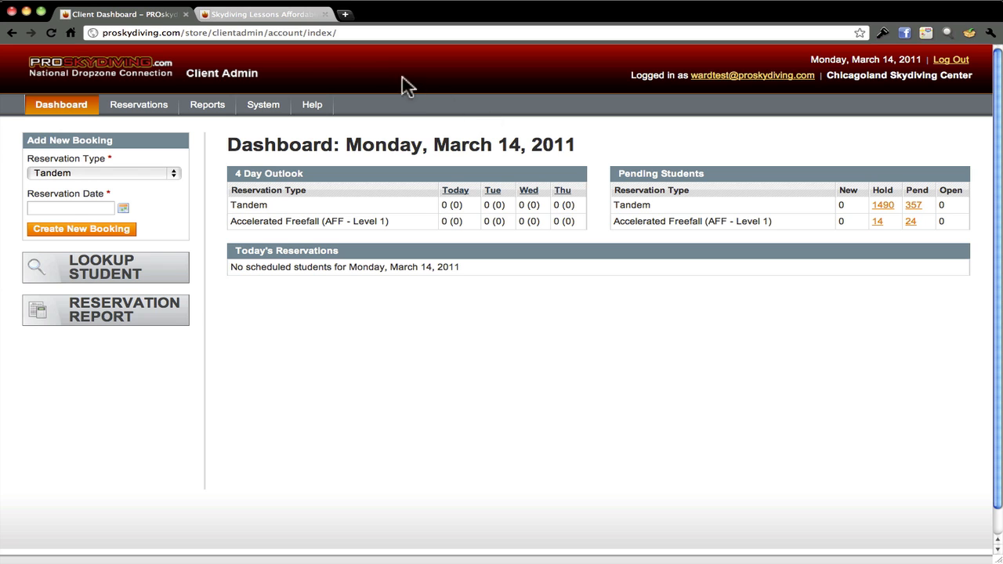
On the public site, find dropzones in Illinois by state
{"action": "left_click", "coordinate": [284, 16]}
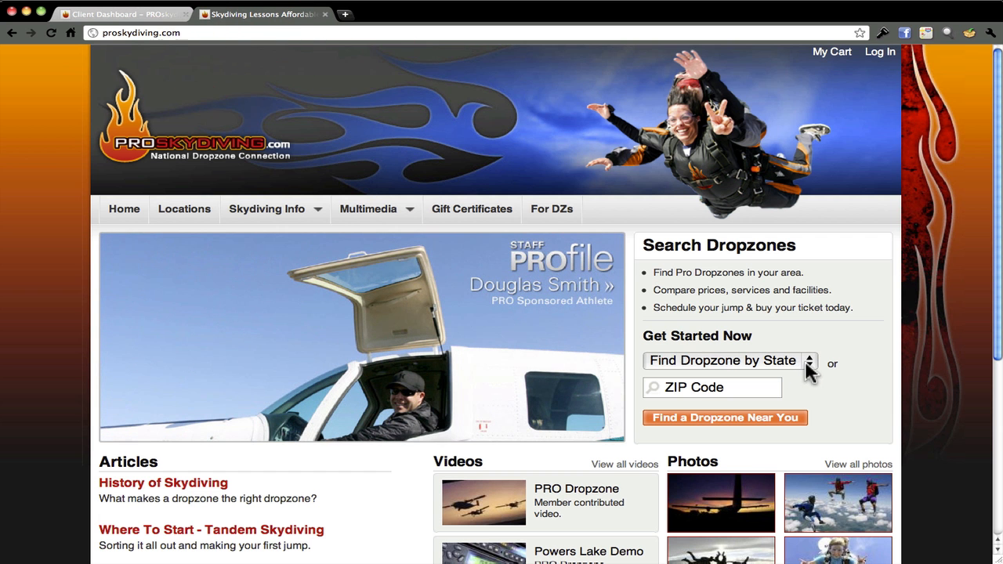
{"action": "left_click", "coordinate": [809, 364]}
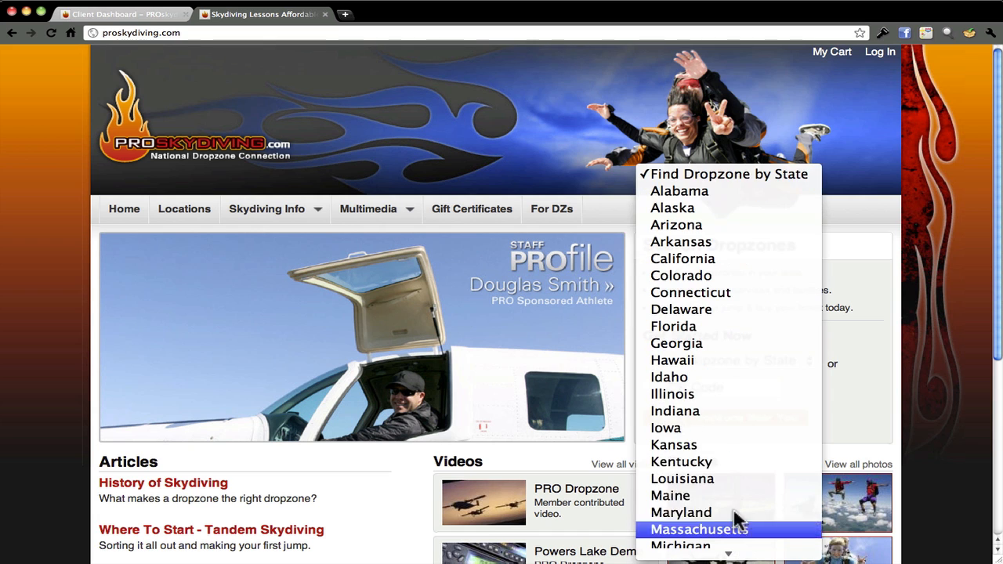
{"action": "left_click", "coordinate": [719, 395]}
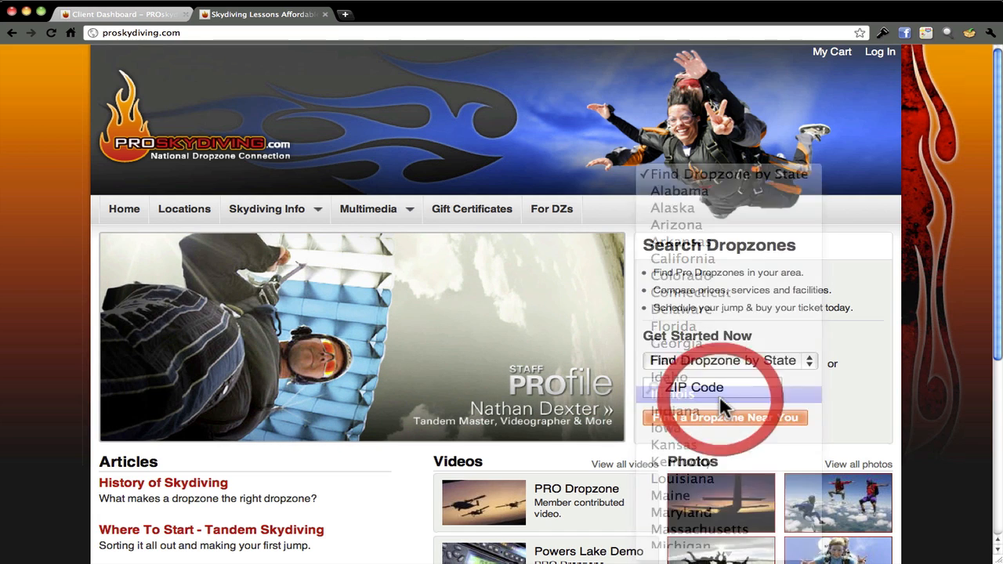
{"action": "left_click", "coordinate": [714, 415]}
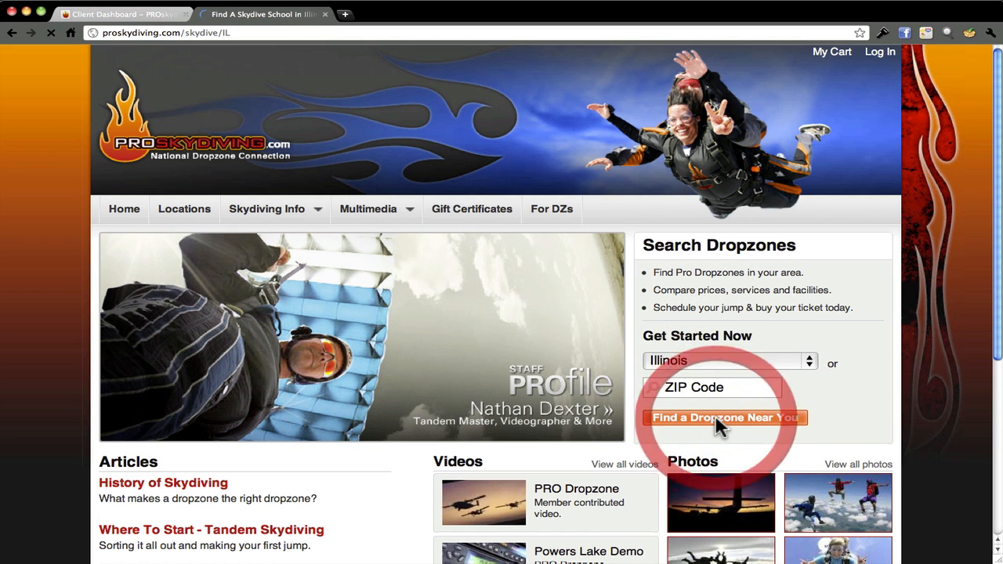
{"action": "scroll", "coordinate": [483, 357], "scroll_direction": "down", "scroll_amount": 3}
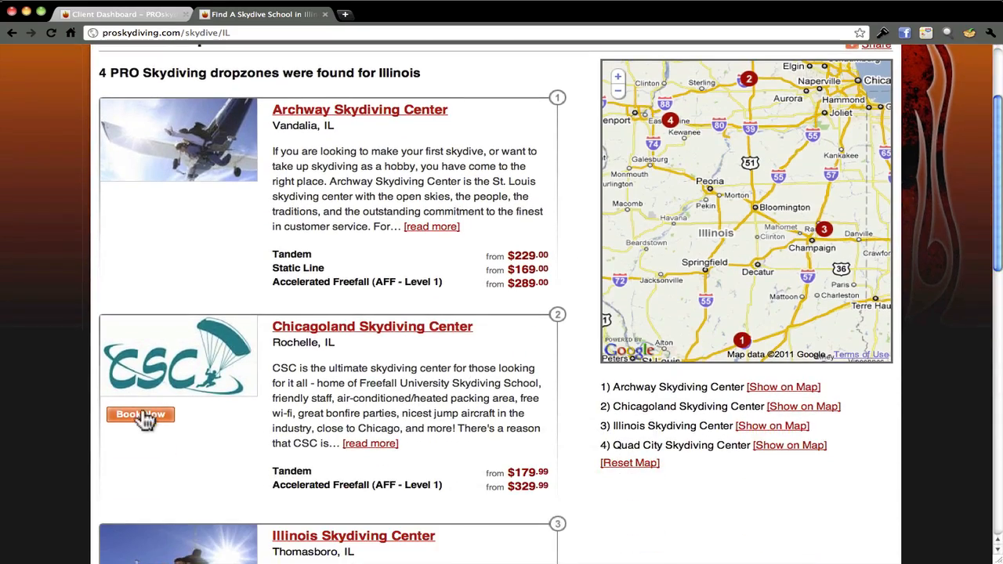
Check Chicagoland Skydiving Center's rates and availability, close the popup, and return to the dashboard
{"action": "left_click", "coordinate": [143, 415]}
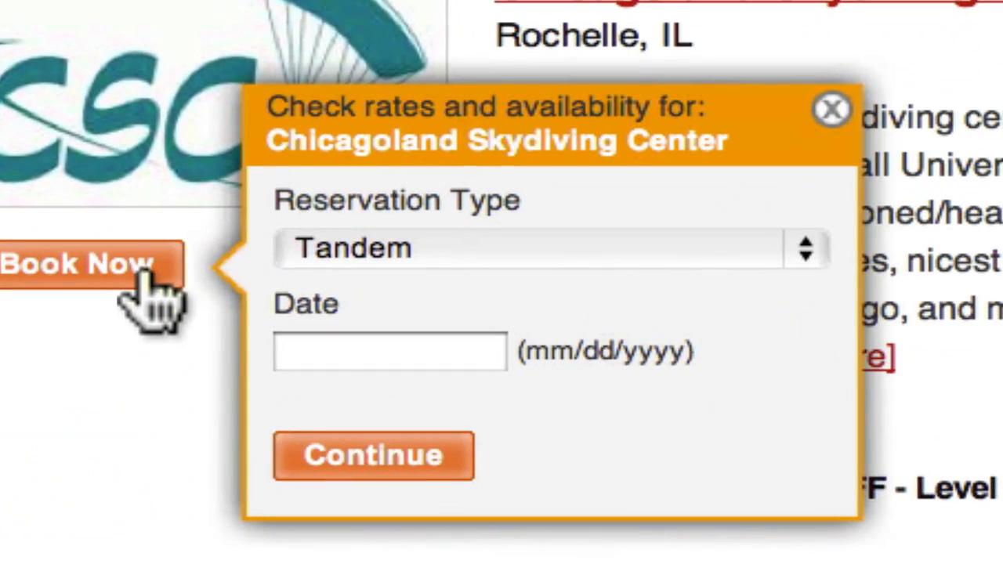
{"action": "left_click", "coordinate": [342, 364]}
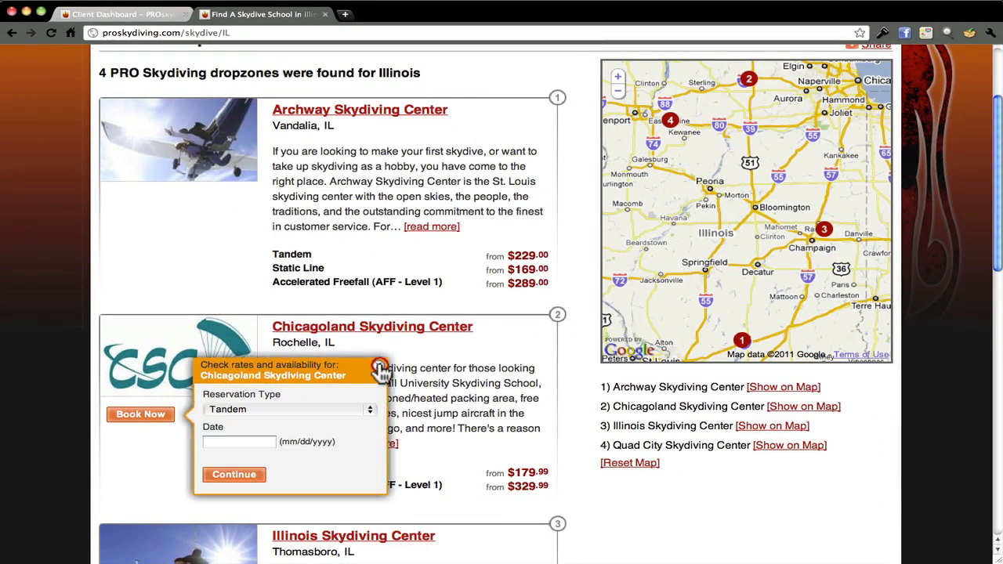
{"action": "left_click", "coordinate": [391, 361]}
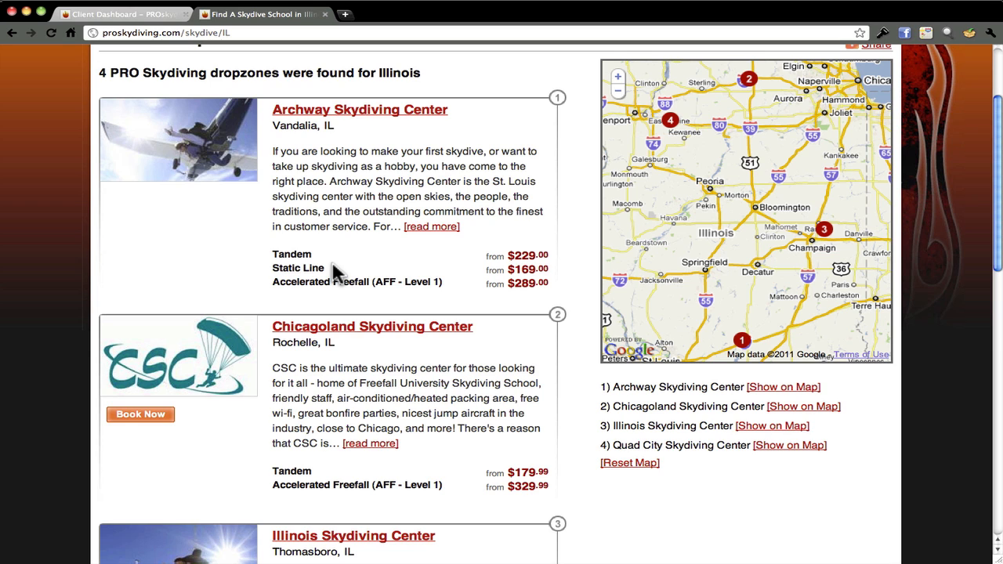
{"action": "left_click", "coordinate": [113, 16]}
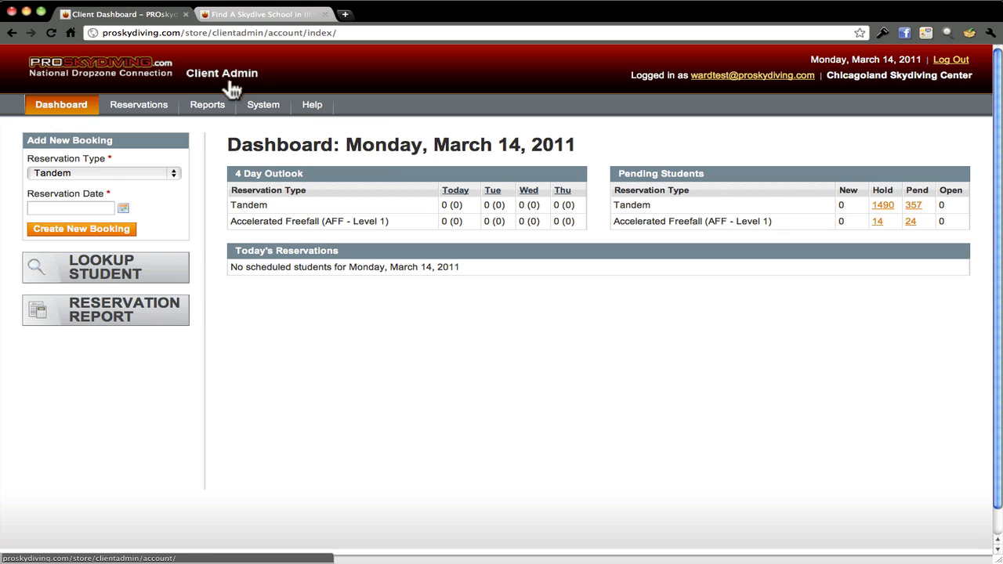
Open the reservation schedule and start adding a new class on Tuesday, March 15th, 2011
{"action": "mouse_move", "coordinate": [250, 96]}
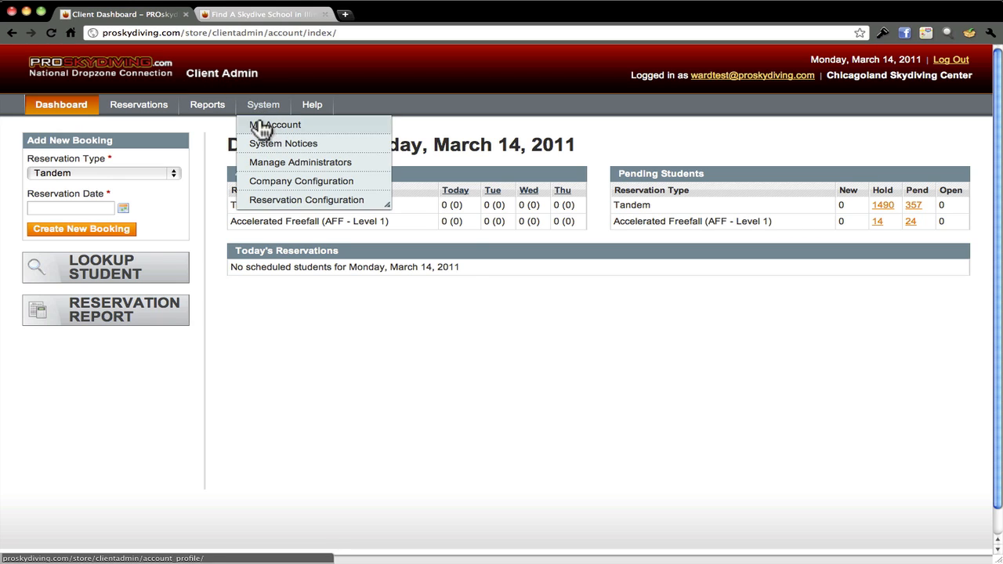
{"action": "mouse_move", "coordinate": [279, 202]}
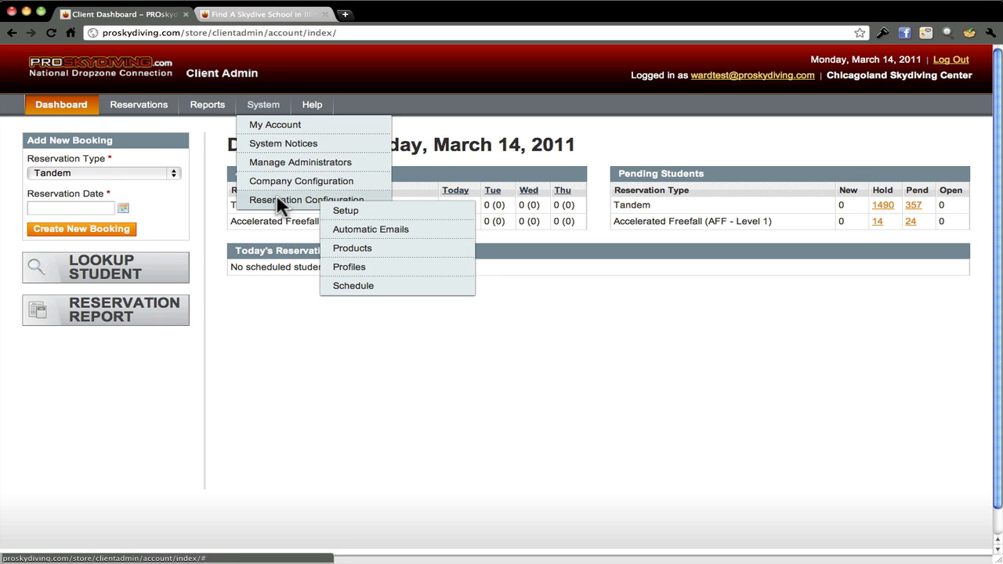
{"action": "left_click", "coordinate": [365, 288]}
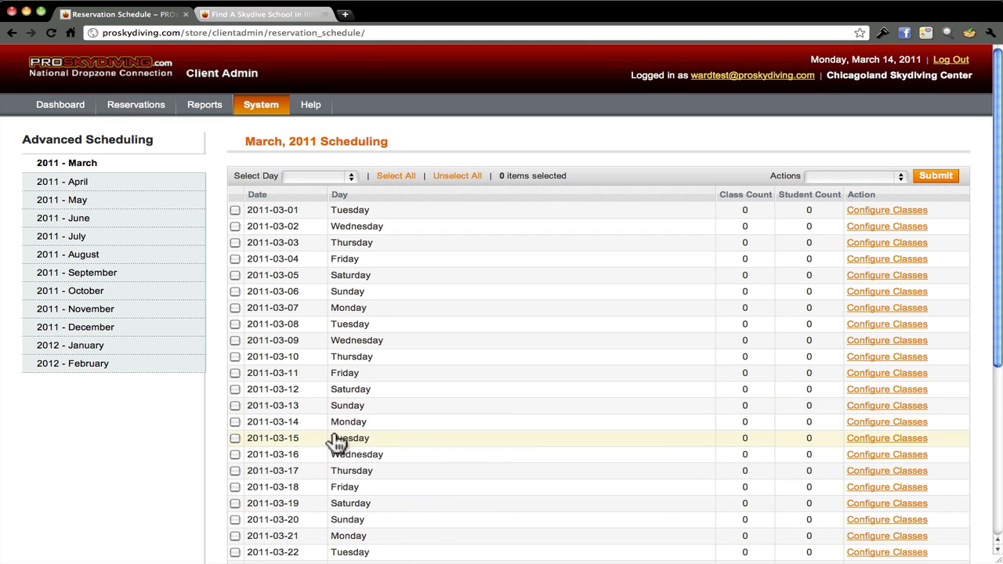
{"action": "left_click", "coordinate": [236, 439]}
{"action": "left_click", "coordinate": [858, 441]}
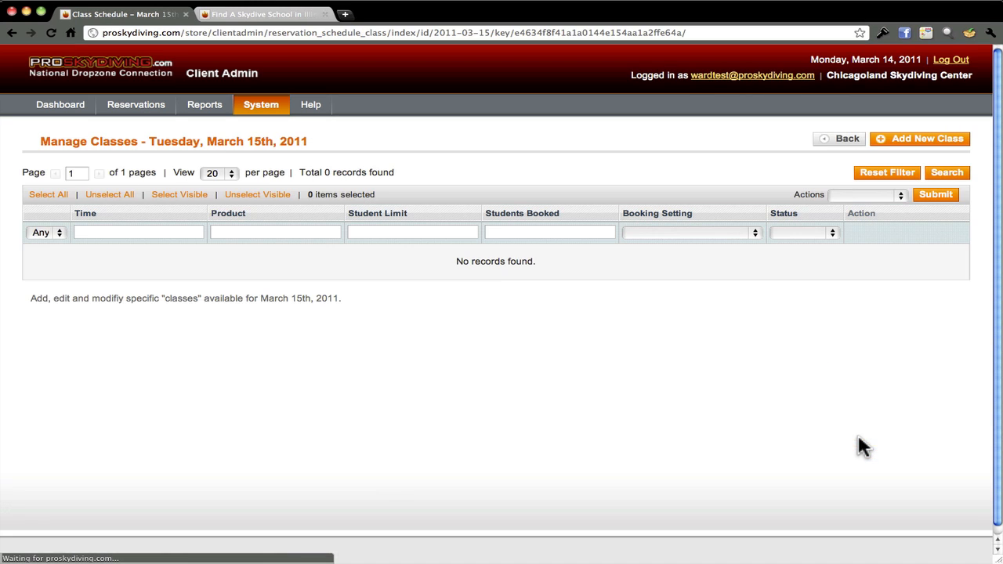
{"action": "left_click", "coordinate": [893, 148]}
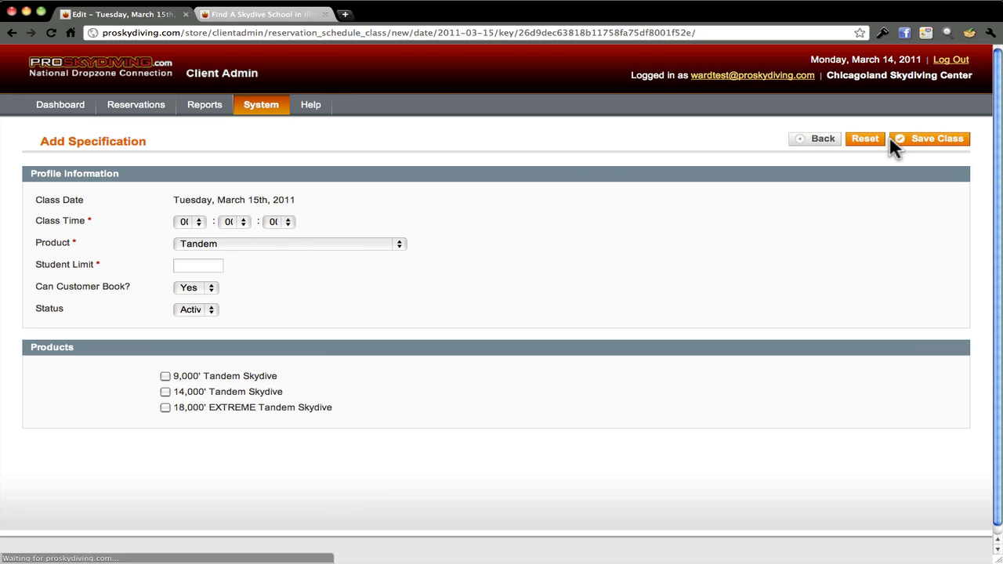
Save a 10:00 Tandem class, limit 10, with the 9,000', 14,000' and 18,000' EXTREME tandem products
{"action": "left_click", "coordinate": [200, 222]}
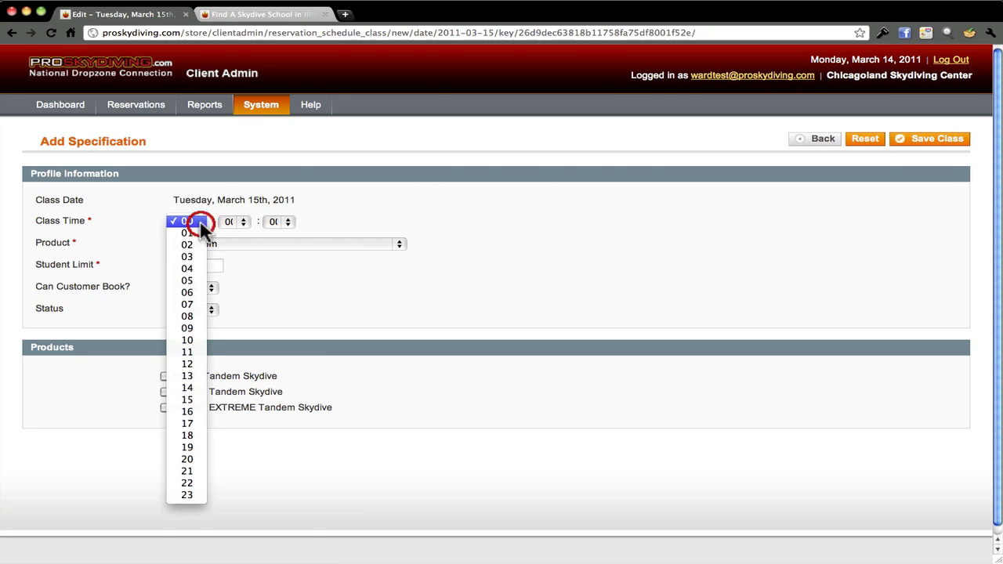
{"action": "left_click", "coordinate": [188, 340]}
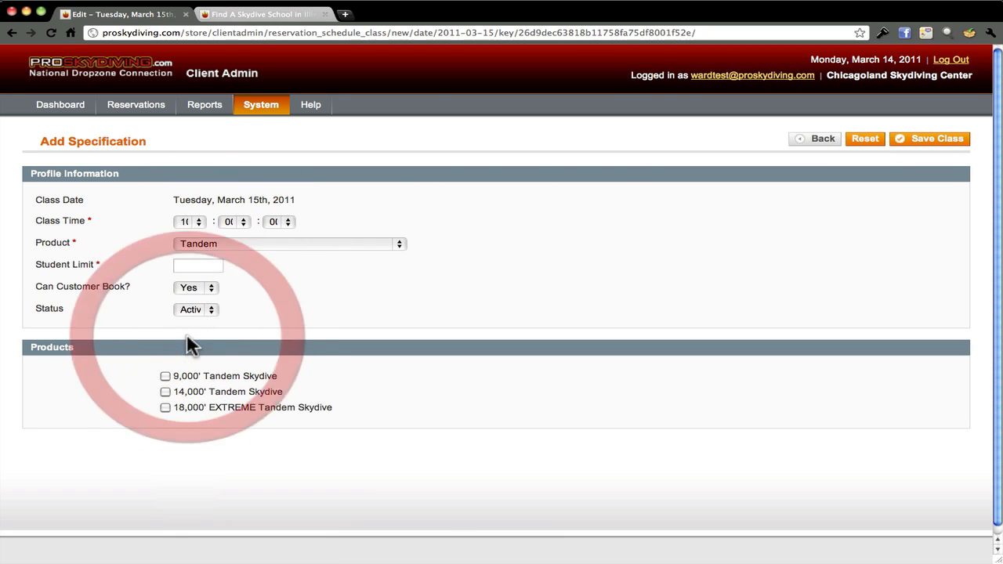
{"action": "left_click", "coordinate": [397, 242]}
{"action": "left_click", "coordinate": [398, 241]}
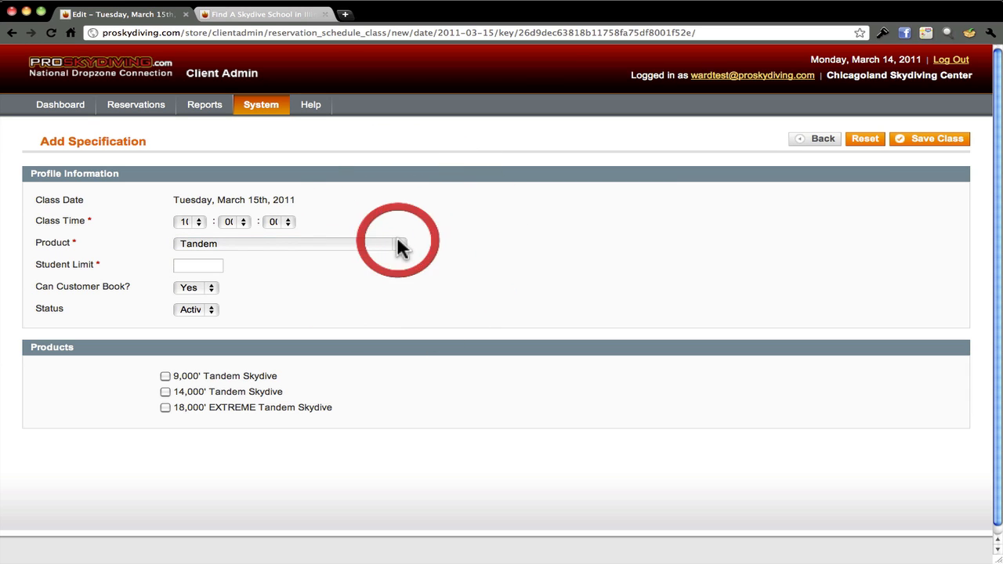
{"action": "left_click", "coordinate": [217, 266]}
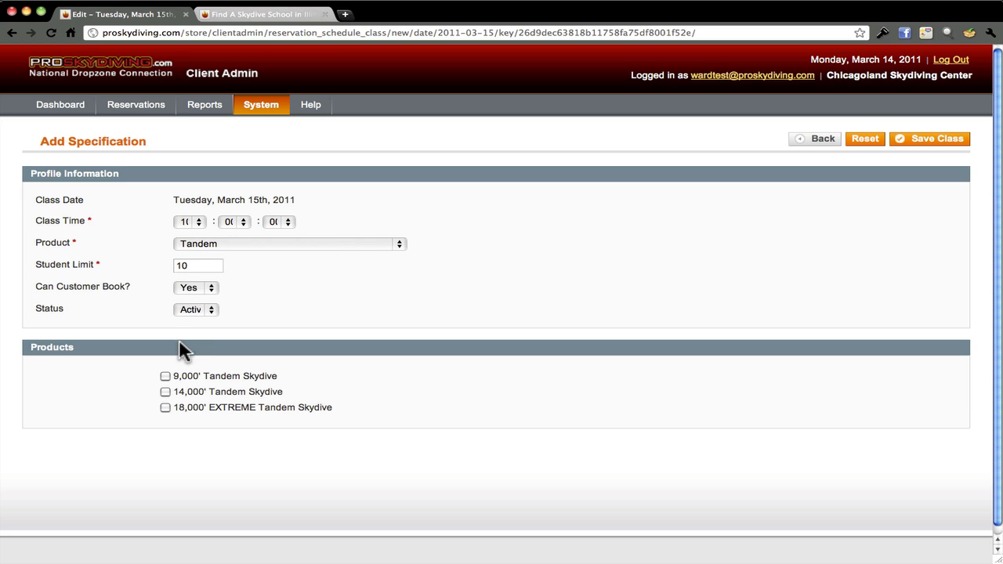
{"action": "left_click", "coordinate": [166, 377]}
{"action": "left_click", "coordinate": [165, 392]}
{"action": "left_click", "coordinate": [165, 407]}
{"action": "left_click", "coordinate": [907, 141]}
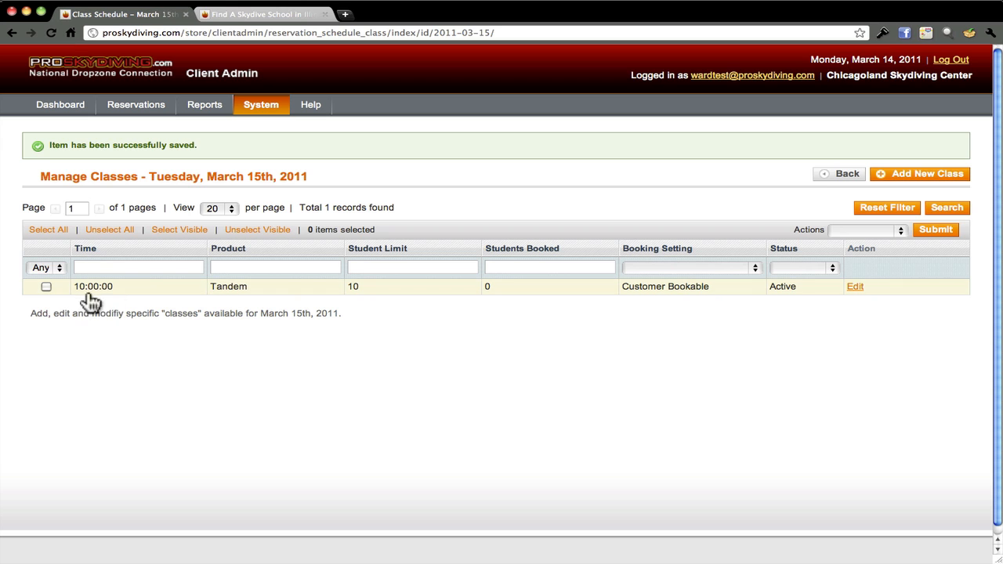
Save a 14:00 AFF - Level 1 class, limit 5, with Freefall University Level 1, then view the Illinois listing
{"action": "left_click", "coordinate": [897, 182]}
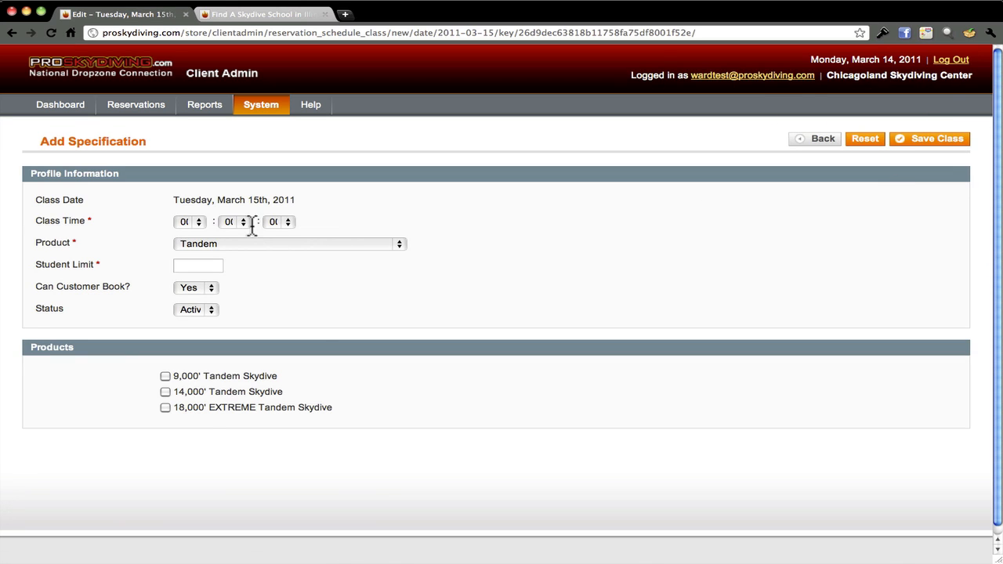
{"action": "left_click", "coordinate": [203, 224]}
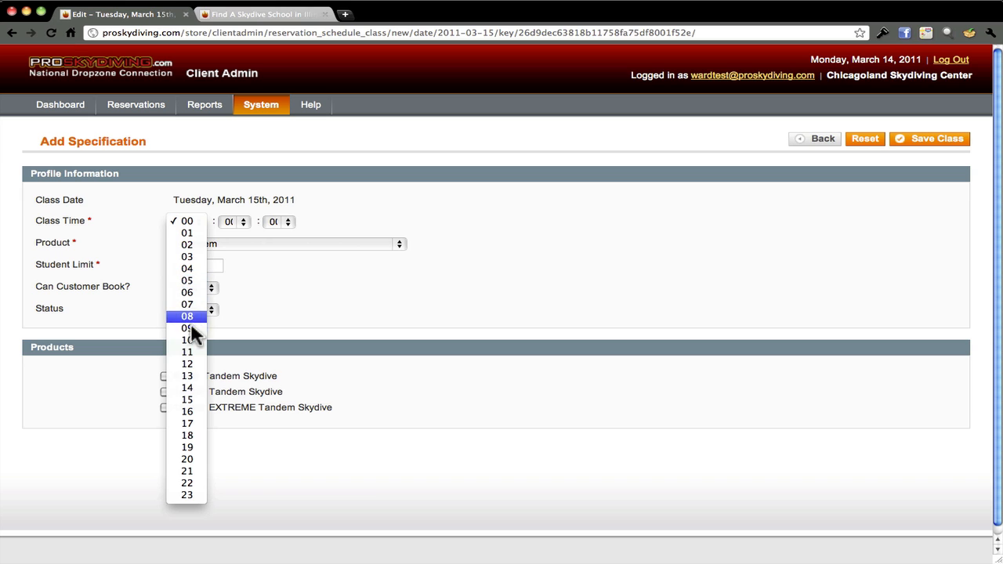
{"action": "left_click", "coordinate": [188, 389]}
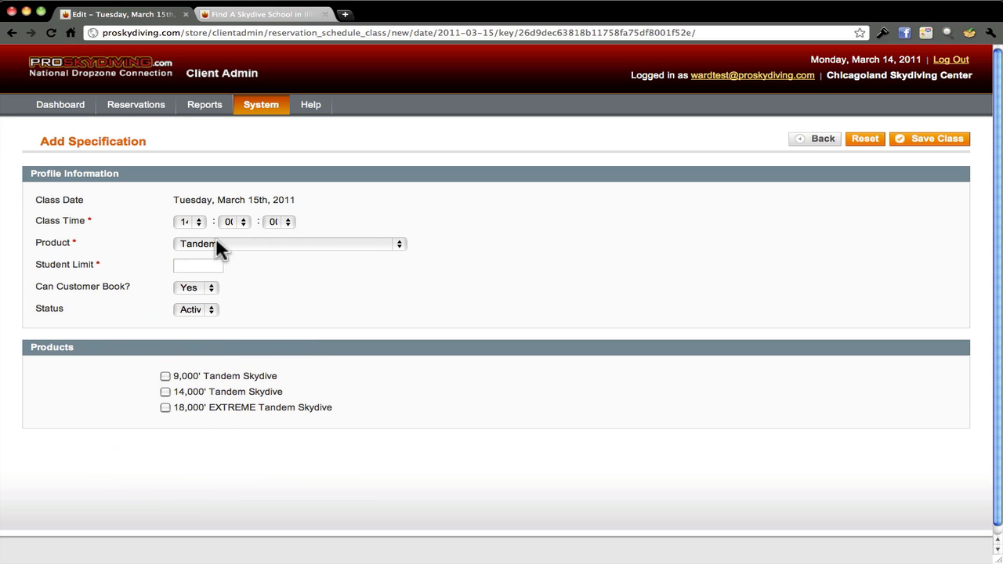
{"action": "left_click", "coordinate": [398, 245]}
{"action": "left_click", "coordinate": [323, 255]}
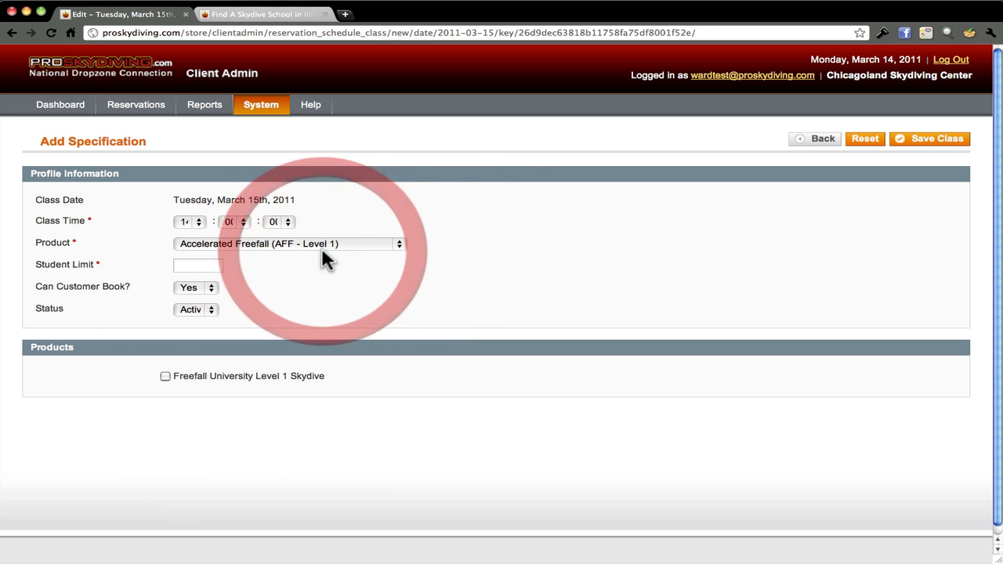
{"action": "left_click", "coordinate": [194, 267]}
{"action": "type", "text": "5"}
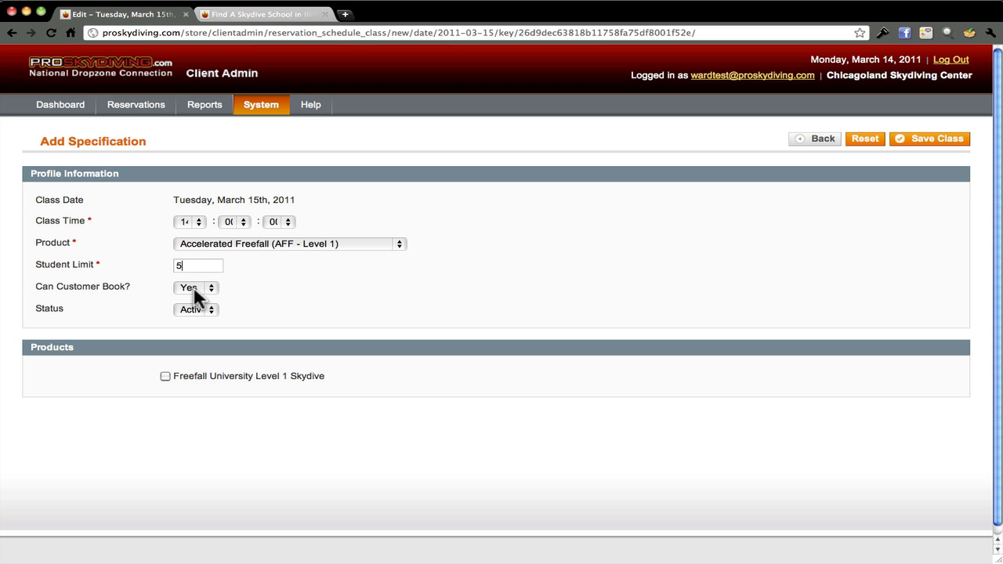
{"action": "left_click", "coordinate": [165, 376]}
{"action": "left_click", "coordinate": [916, 140]}
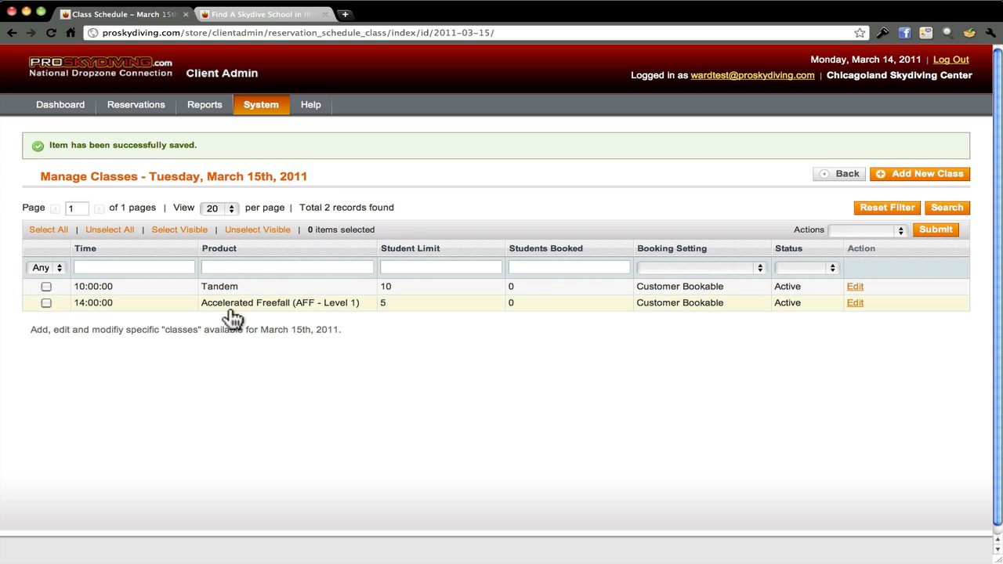
{"action": "left_click", "coordinate": [292, 14]}
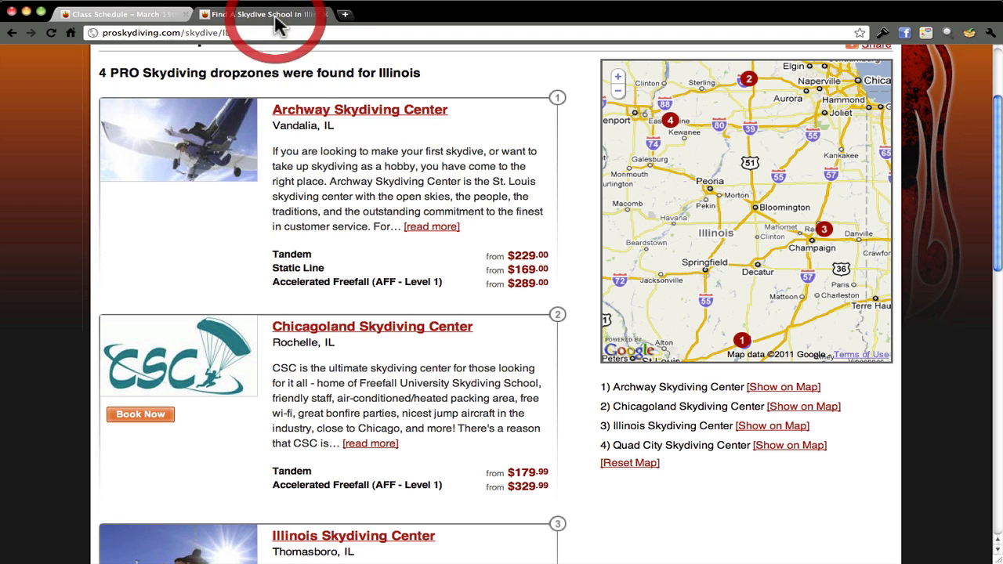
Book Chicagoland Skydiving Center for March 15th, 2011 to see its classes, then go back to the admin Class Schedule
{"action": "left_click", "coordinate": [156, 421]}
{"action": "left_click", "coordinate": [232, 444]}
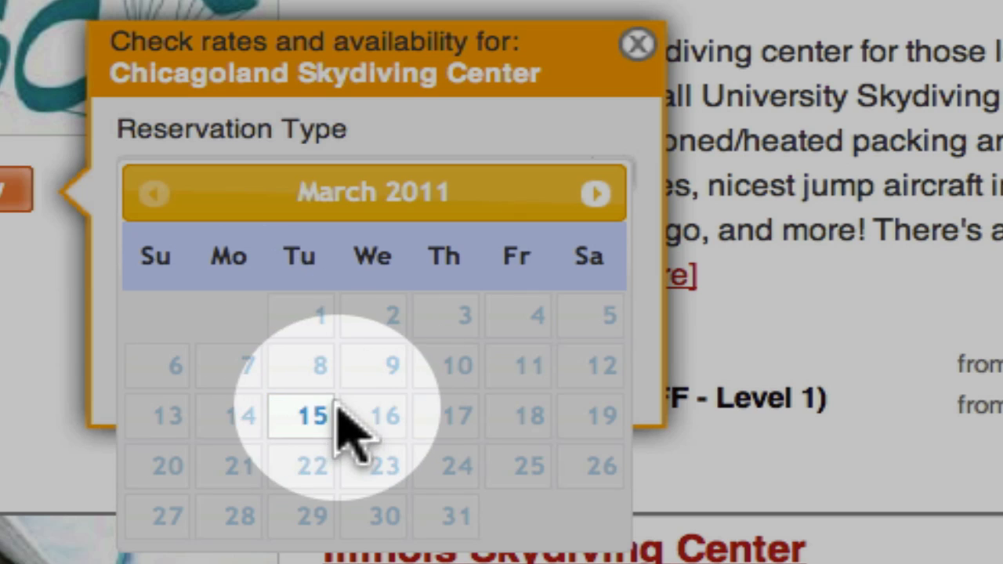
{"action": "left_click", "coordinate": [306, 414]}
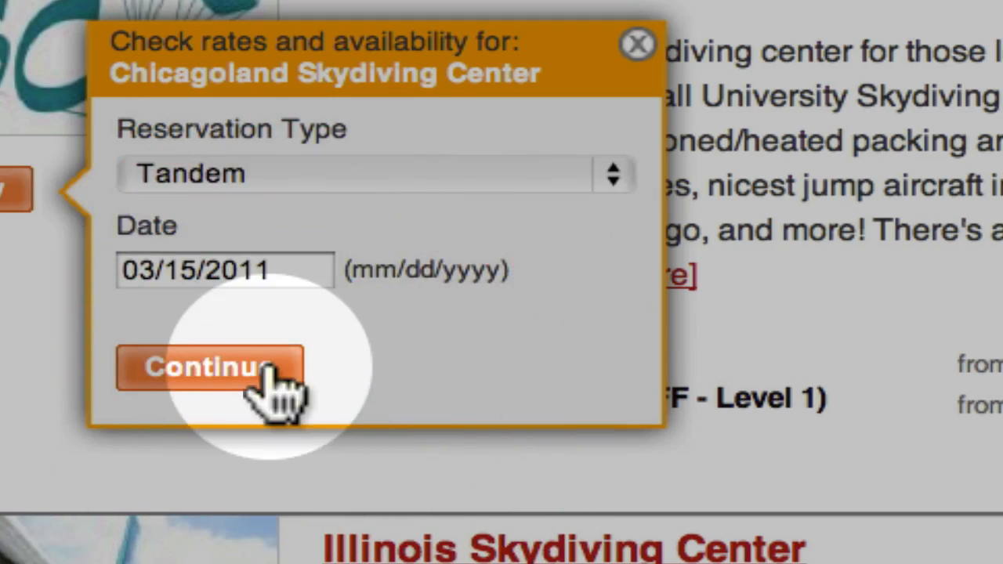
{"action": "left_click", "coordinate": [268, 365]}
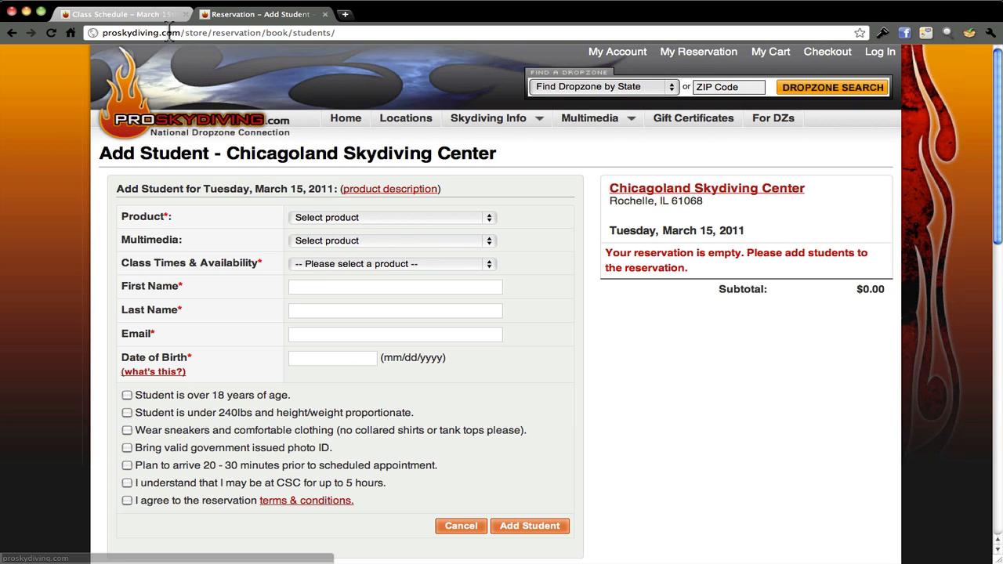
{"action": "left_click", "coordinate": [12, 32]}
{"action": "left_click", "coordinate": [121, 15]}
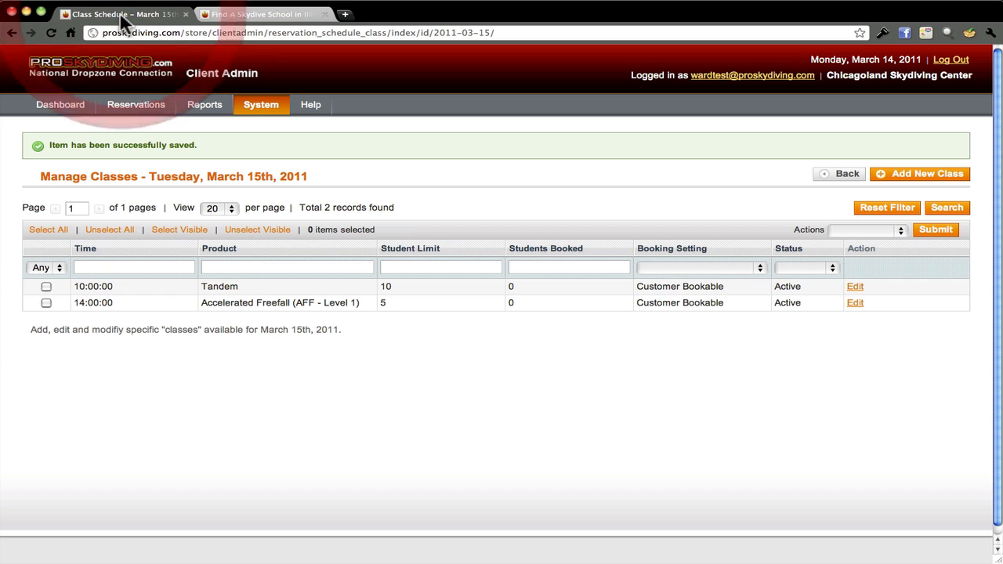
{"action": "left_click", "coordinate": [46, 287]}
{"action": "left_click", "coordinate": [47, 302]}
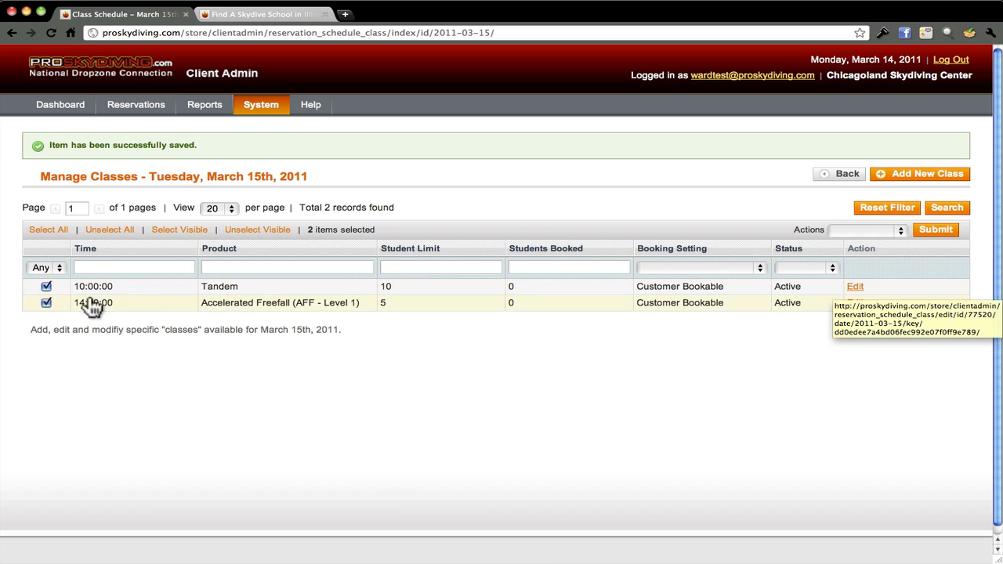
{"action": "left_click", "coordinate": [46, 302]}
{"action": "left_click", "coordinate": [45, 286]}
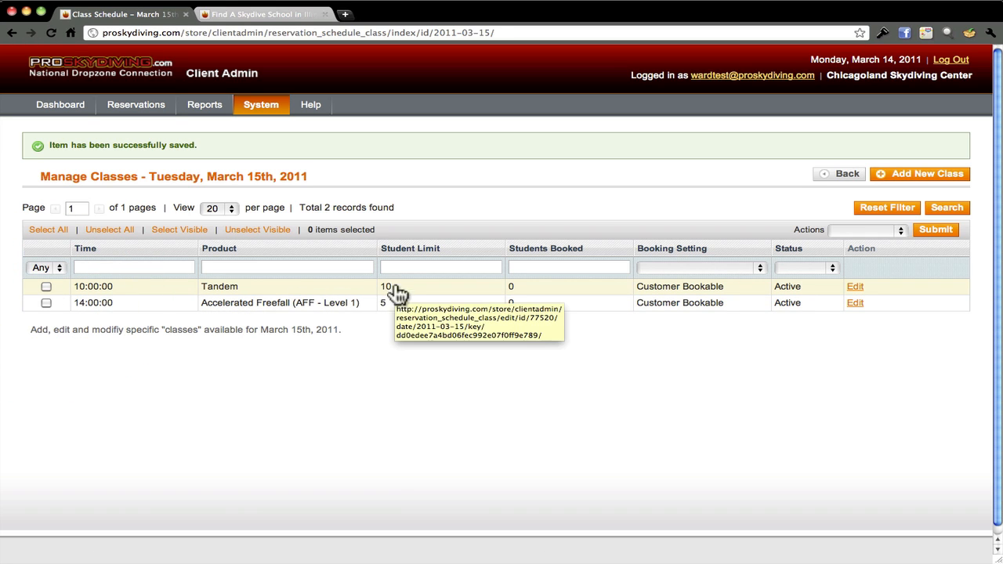
Edit the 10:00 Tandem class and save its student limit as 5
{"action": "left_click", "coordinate": [853, 288]}
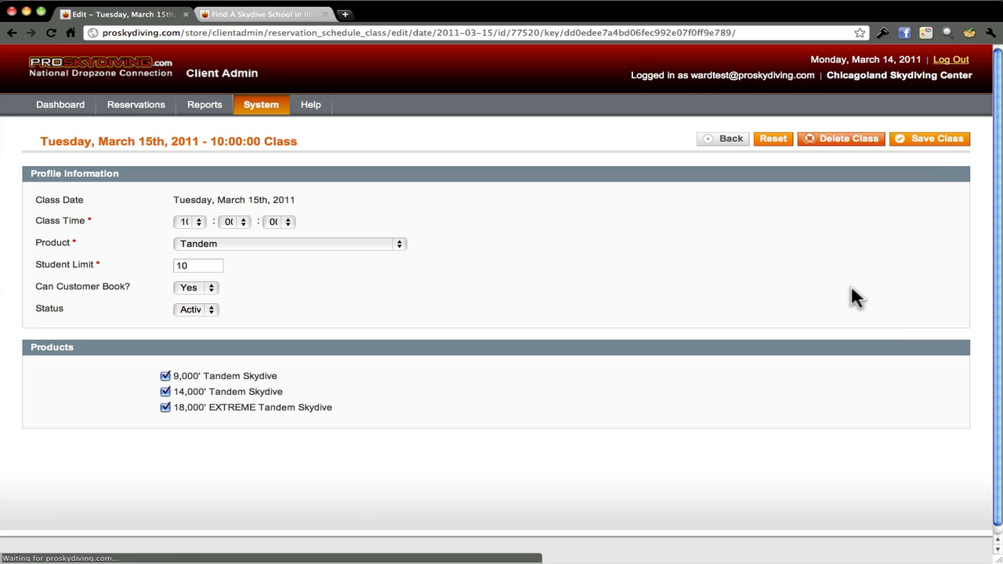
{"action": "left_click", "coordinate": [195, 267]}
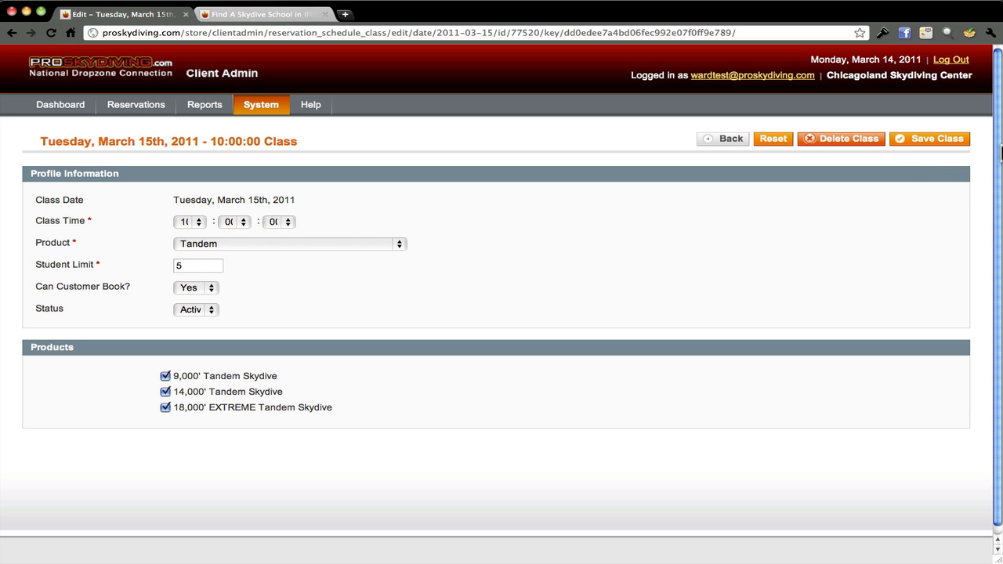
{"action": "left_click", "coordinate": [948, 138]}
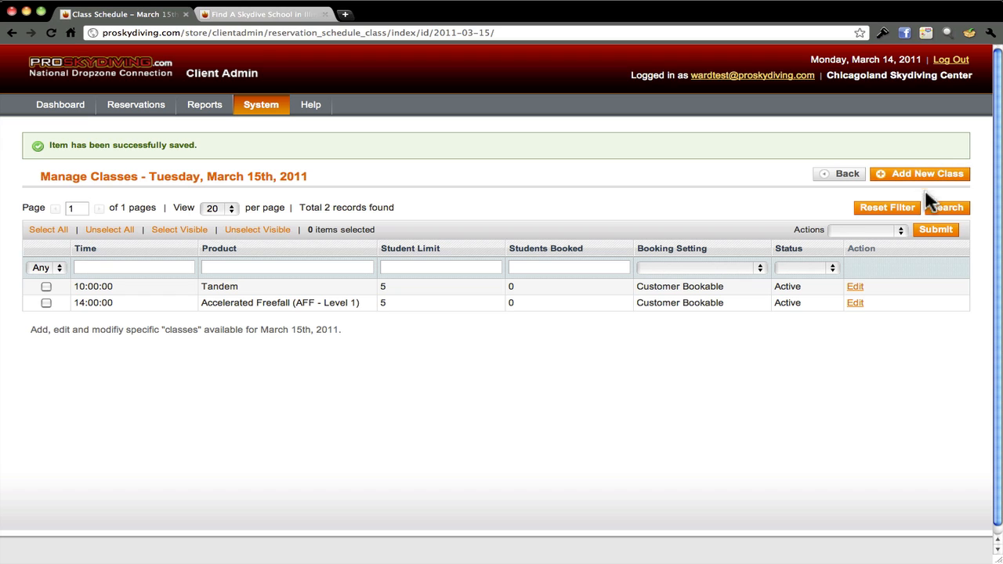
Select the 10:00 Tandem and 14:00 AFF classes and apply the Delete Class action to both
{"action": "left_click", "coordinate": [935, 228]}
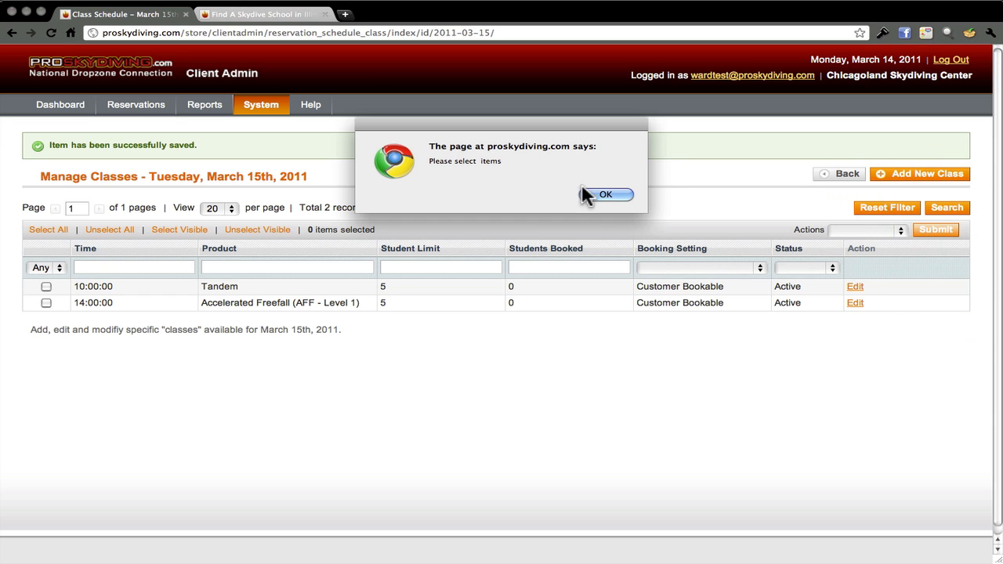
{"action": "left_click", "coordinate": [607, 194]}
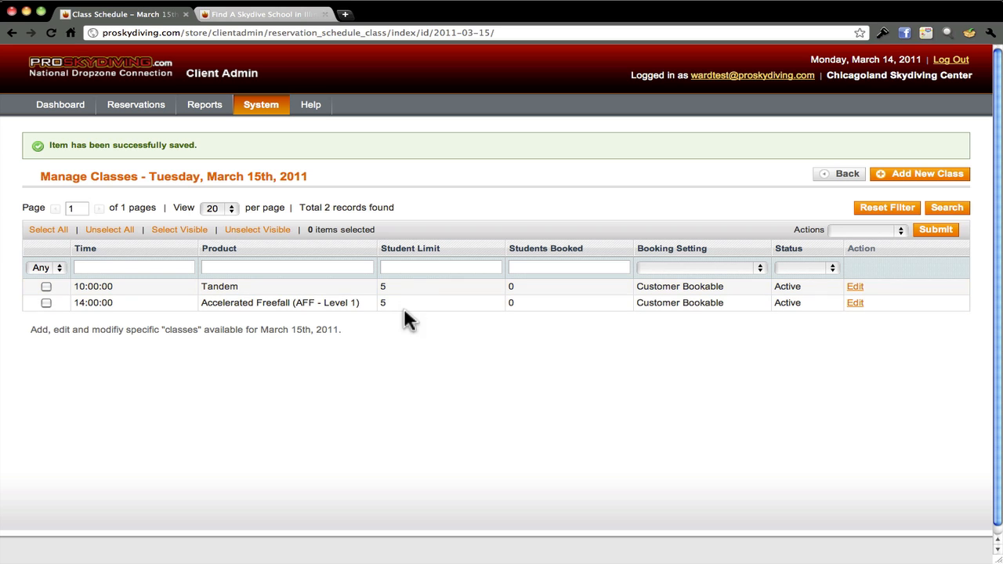
{"action": "left_click", "coordinate": [46, 287]}
{"action": "left_click", "coordinate": [45, 303]}
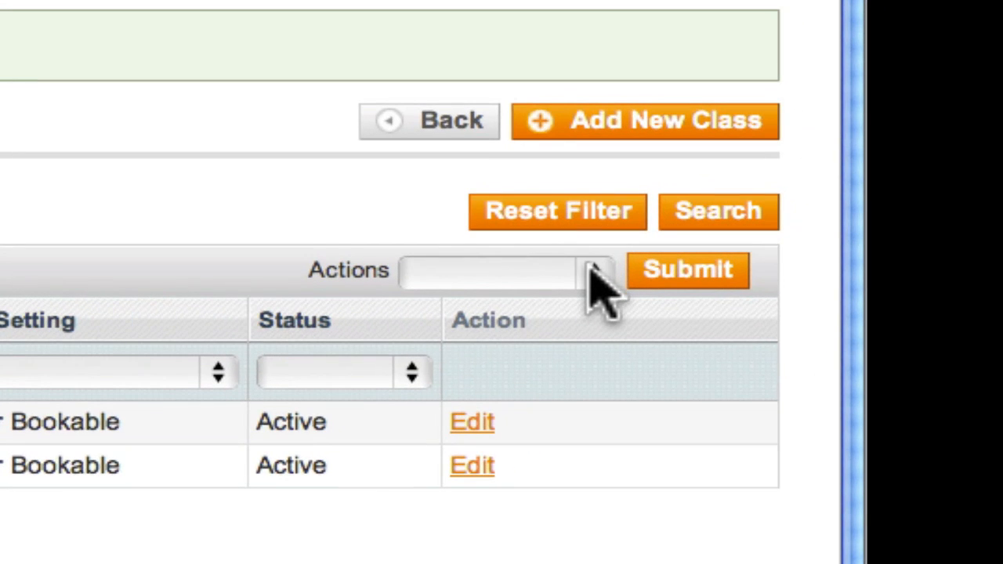
{"action": "left_click", "coordinate": [593, 274]}
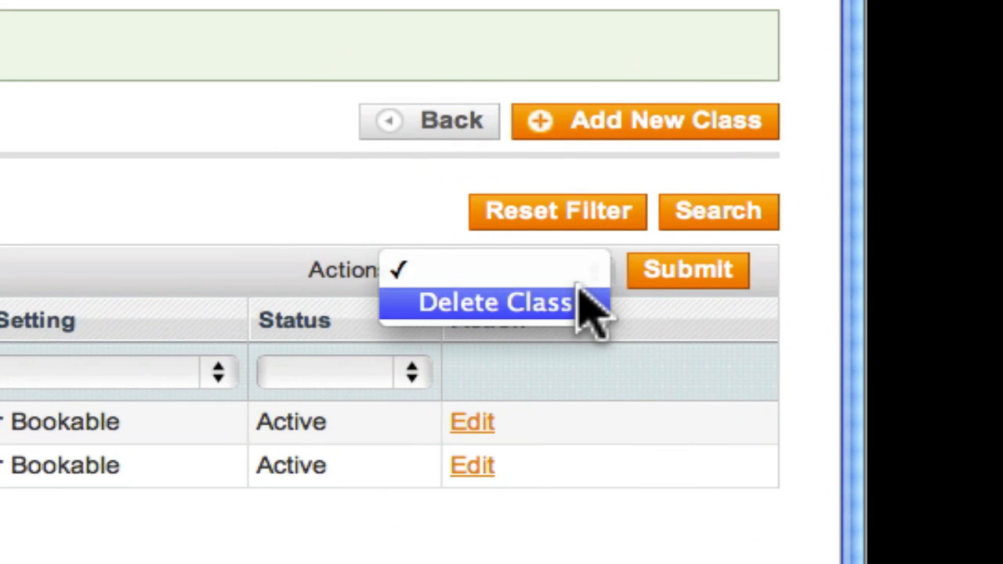
{"action": "left_click", "coordinate": [584, 310]}
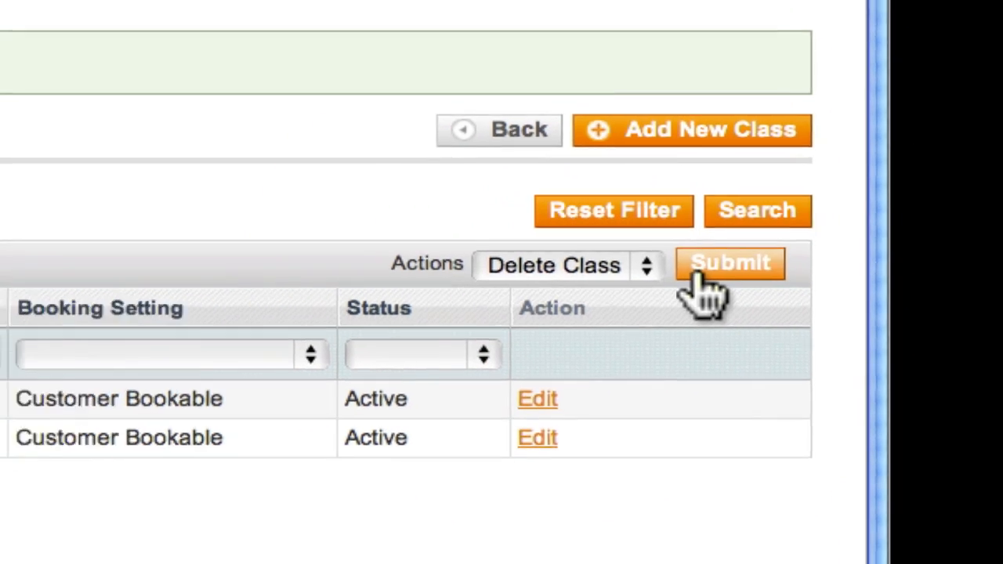
{"action": "left_click", "coordinate": [654, 274]}
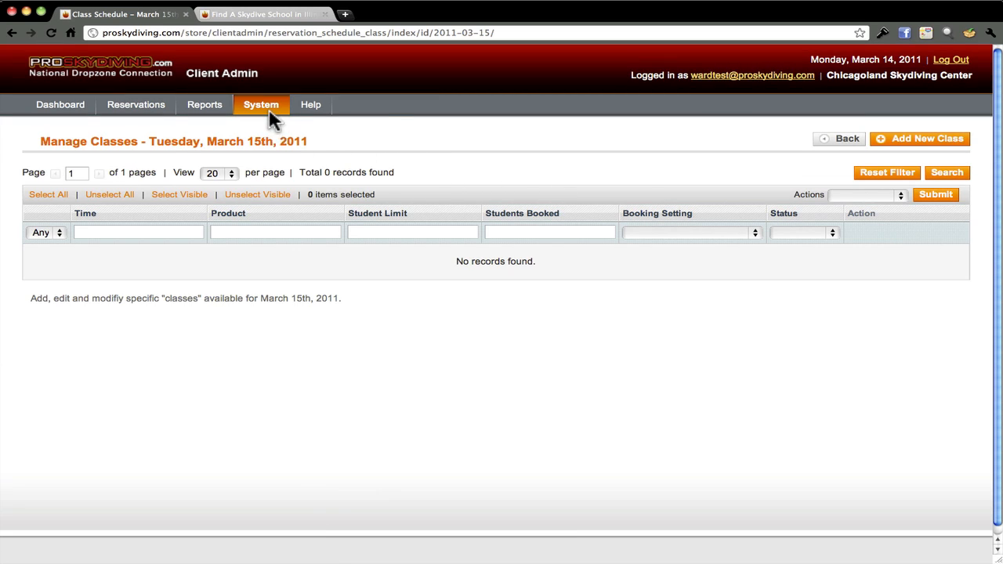
Open System > Reservation Configuration > Profiles to list the scheduling profiles
{"action": "mouse_move", "coordinate": [268, 105]}
{"action": "mouse_move", "coordinate": [274, 190]}
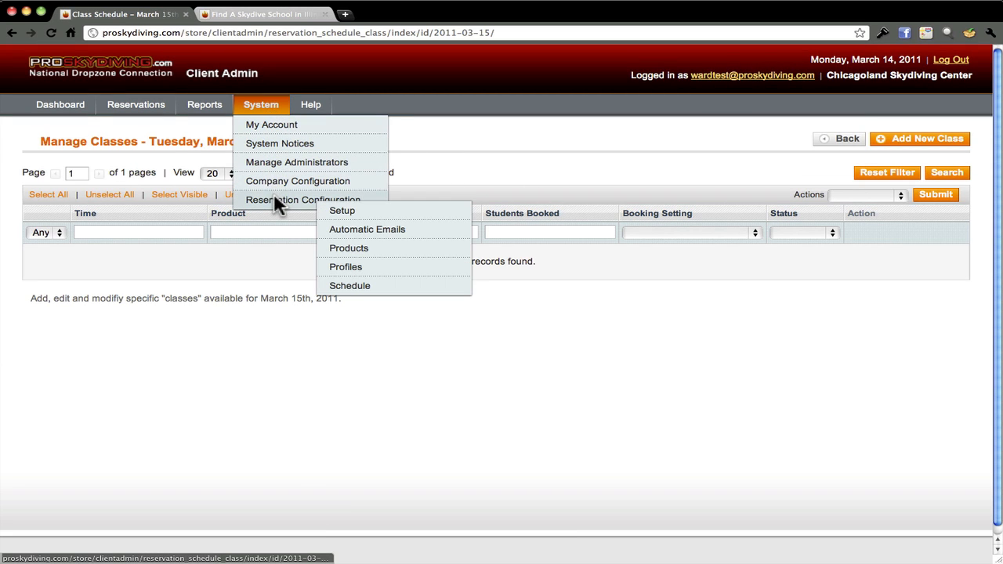
{"action": "left_click", "coordinate": [345, 266]}
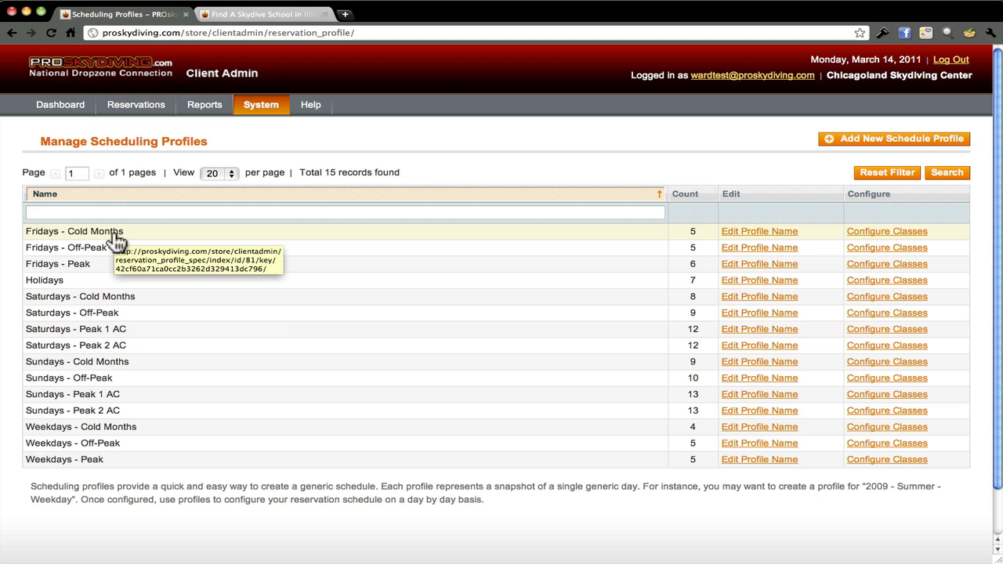
Inspect the Fridays - Cold Months profile's first Tandem class, then return to the profiles list
{"action": "left_click", "coordinate": [276, 238]}
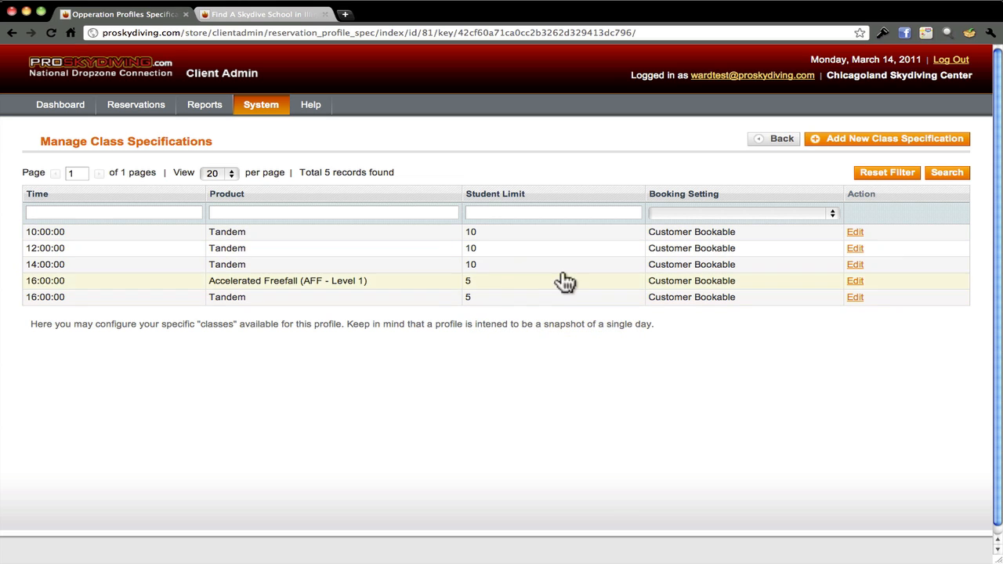
{"action": "left_click", "coordinate": [544, 232]}
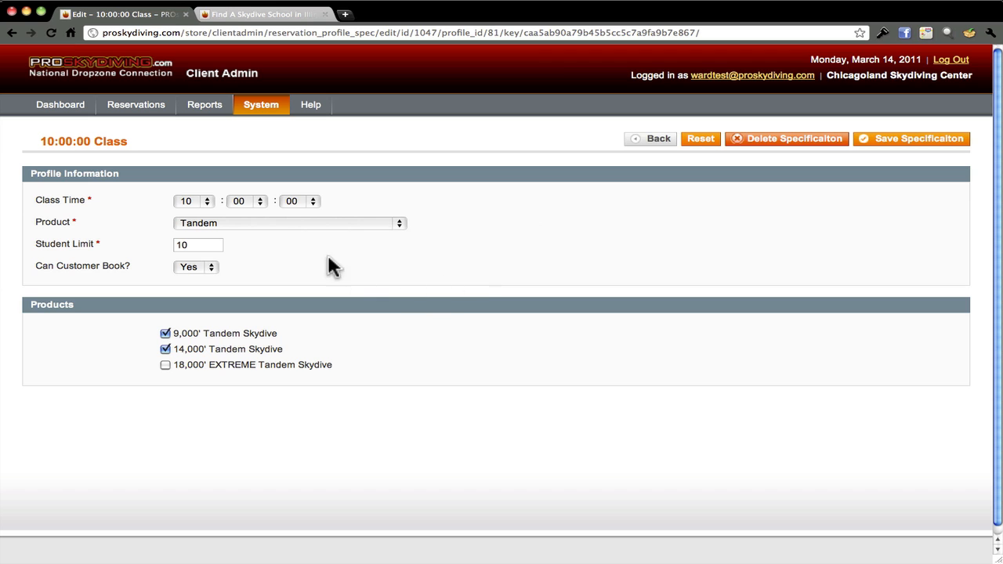
{"action": "left_click", "coordinate": [11, 33]}
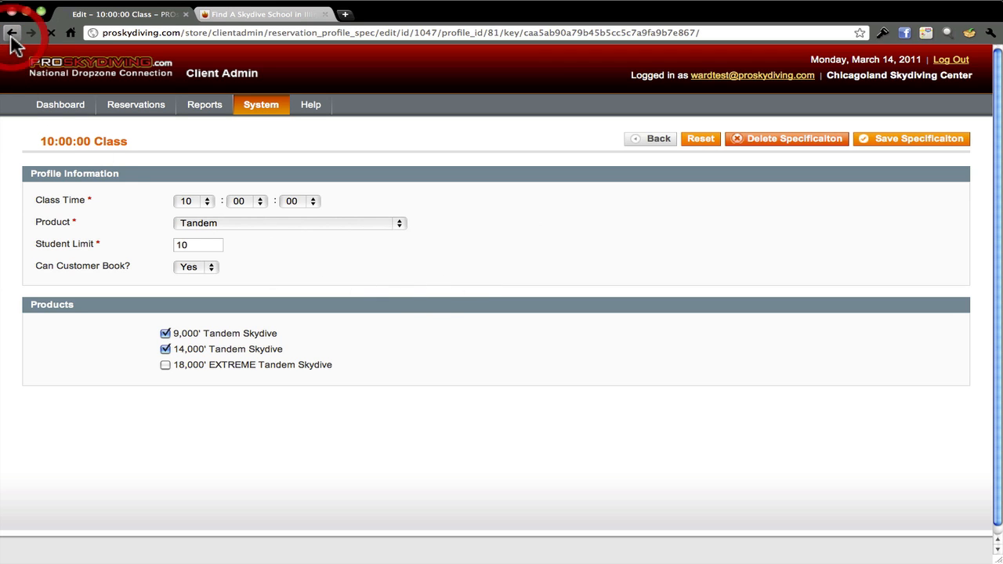
{"action": "left_click", "coordinate": [11, 33]}
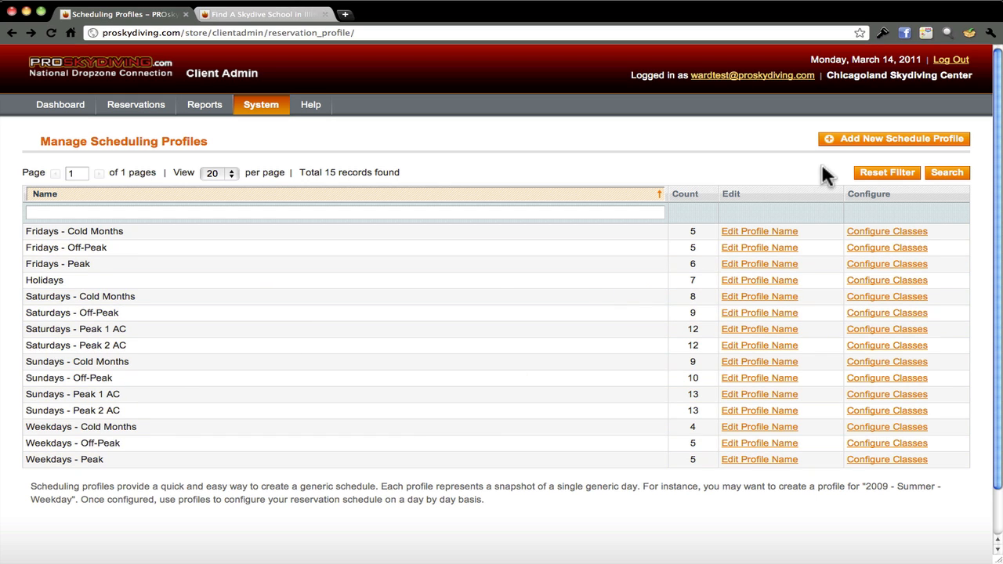
Add and save a scheduling profile named 'Test Profile', then open its class configuration
{"action": "left_click", "coordinate": [843, 146]}
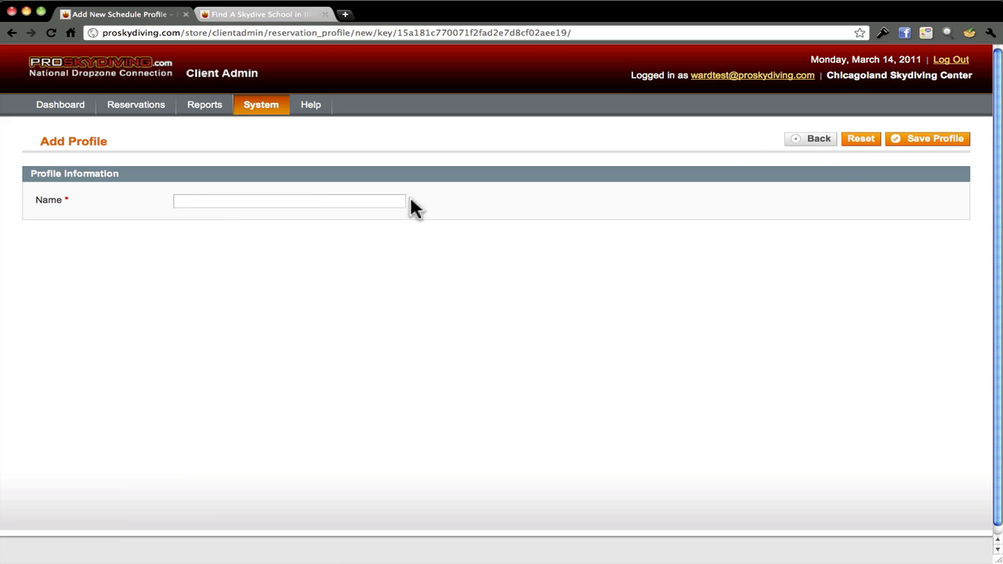
{"action": "left_click", "coordinate": [361, 203]}
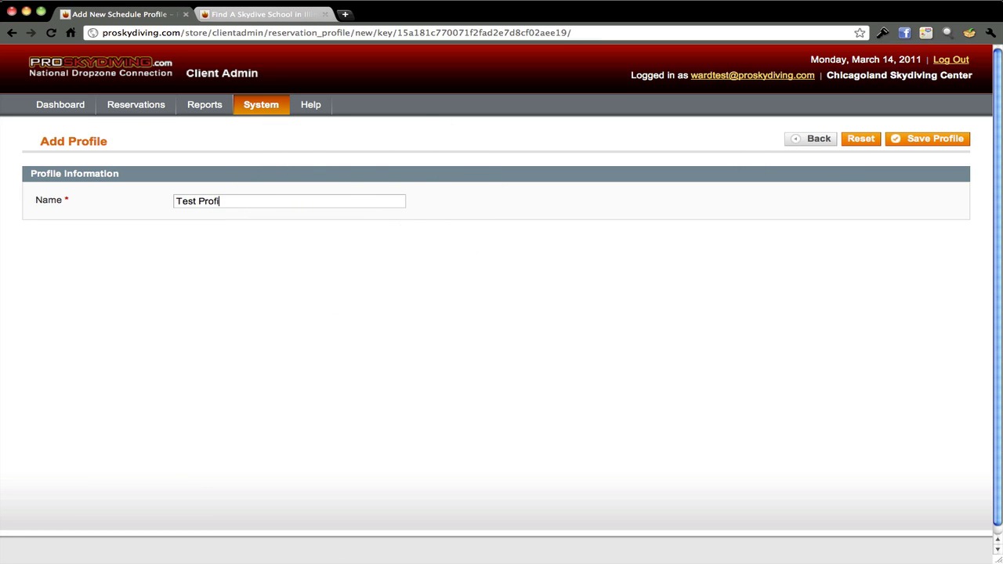
{"action": "left_click", "coordinate": [897, 141]}
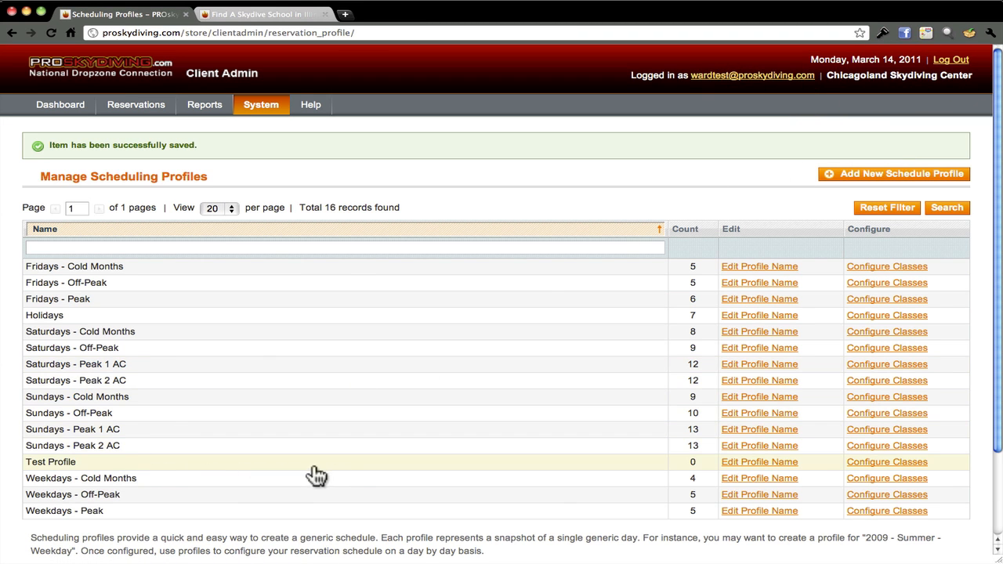
{"action": "left_click", "coordinate": [858, 461]}
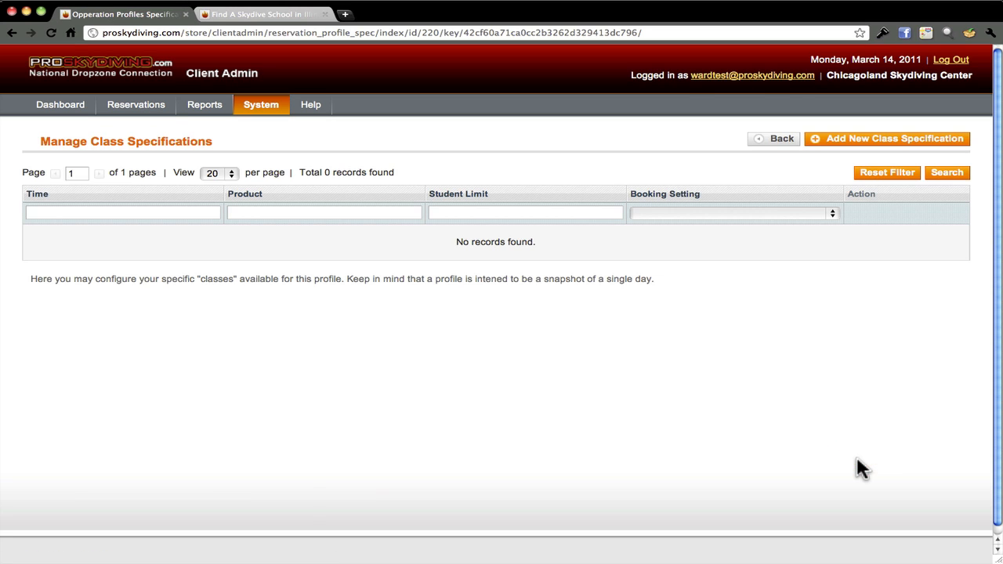
Add a 10:00 Tandem class limited to 10 students, including the 9,000' and 14,000' Tandem Skydive products
{"action": "left_click", "coordinate": [818, 140]}
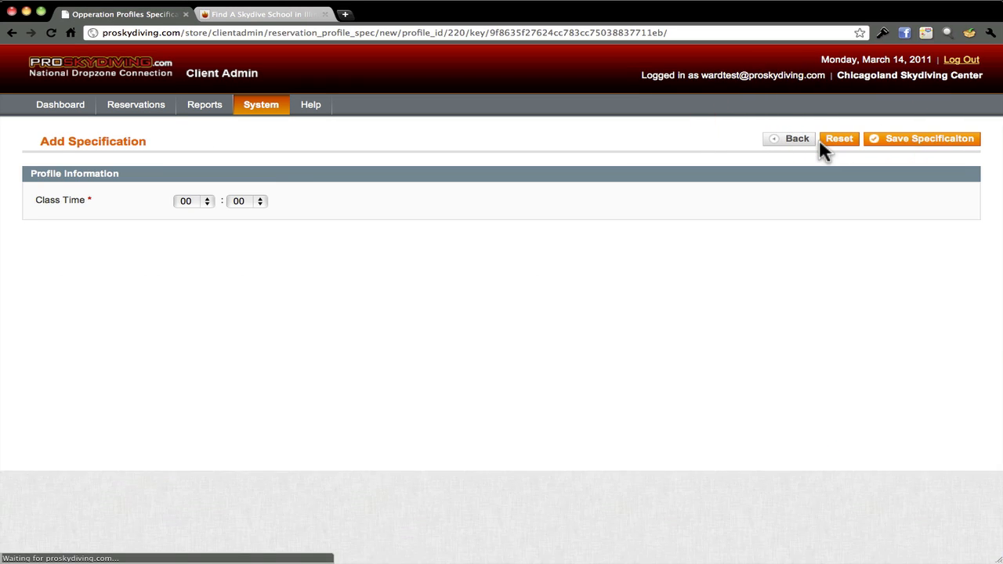
{"action": "left_click", "coordinate": [207, 204]}
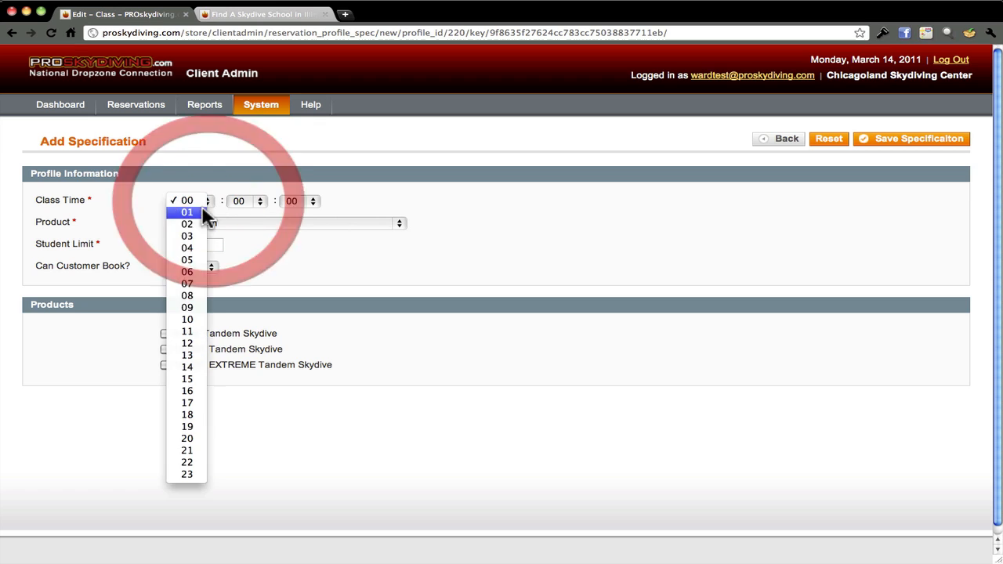
{"action": "left_click", "coordinate": [188, 319]}
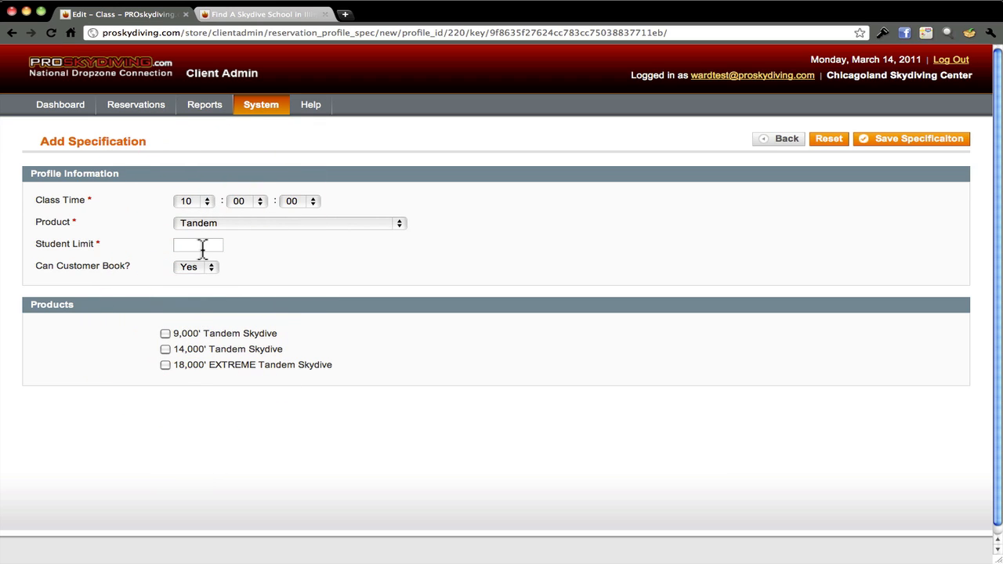
{"action": "left_click", "coordinate": [202, 248]}
{"action": "left_click", "coordinate": [165, 333]}
{"action": "left_click", "coordinate": [165, 348]}
{"action": "left_click", "coordinate": [166, 365]}
{"action": "left_click", "coordinate": [876, 138]}
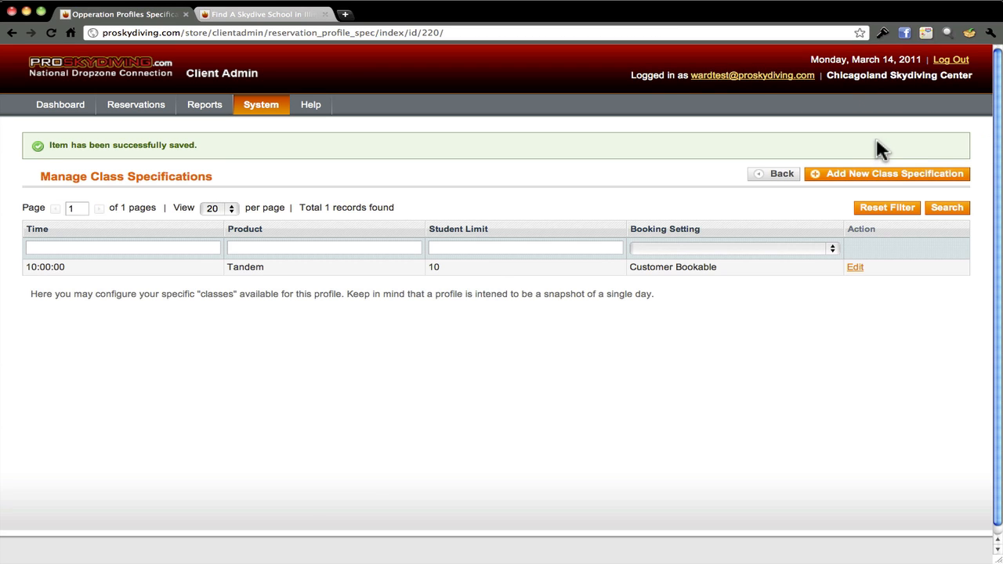
Add an Accelerated Freefall class limited to 5 students with the Freefall University Level 1 product
{"action": "left_click", "coordinate": [879, 172]}
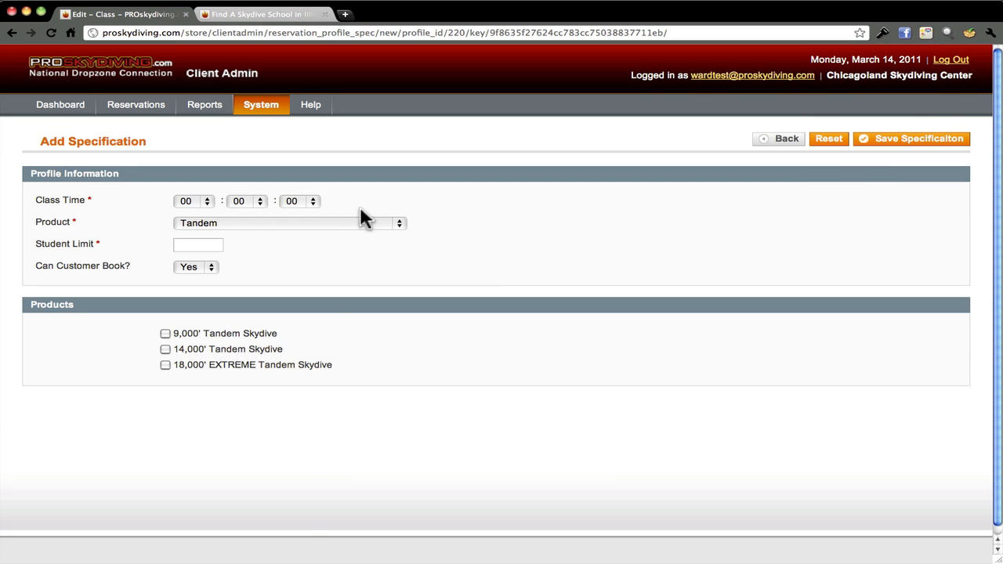
{"action": "left_click", "coordinate": [333, 223]}
{"action": "left_click", "coordinate": [308, 233]}
{"action": "left_click", "coordinate": [205, 243]}
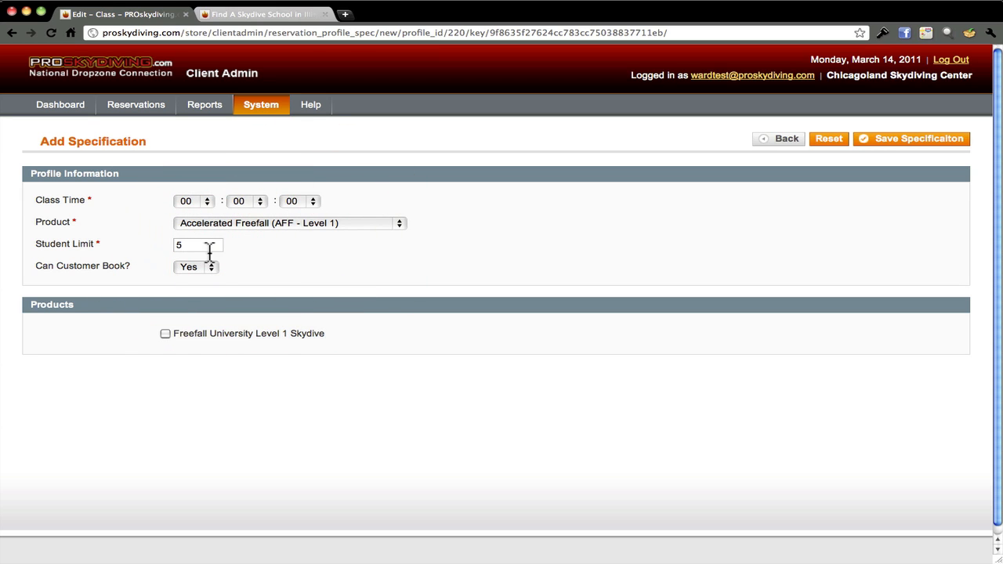
{"action": "left_click", "coordinate": [166, 333]}
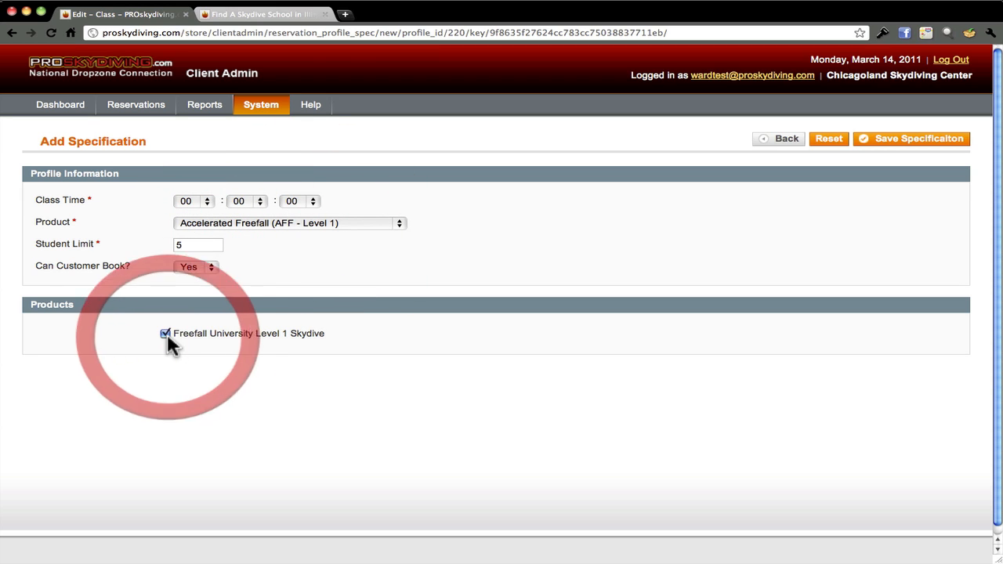
{"action": "left_click", "coordinate": [908, 148]}
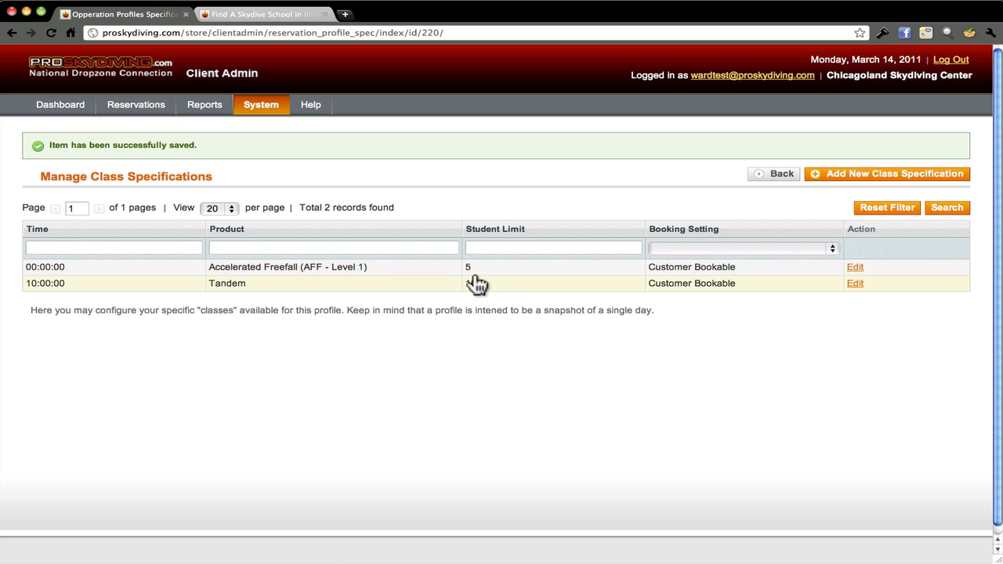
Open the Schedule page under System > Reservation Configuration, showing March 2011
{"action": "mouse_move", "coordinate": [260, 106]}
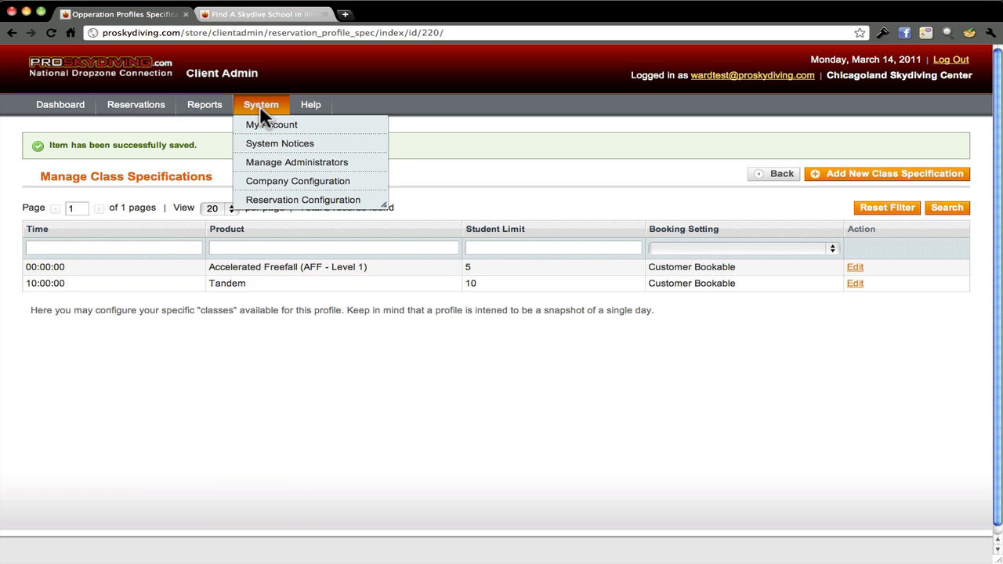
{"action": "mouse_move", "coordinate": [267, 196]}
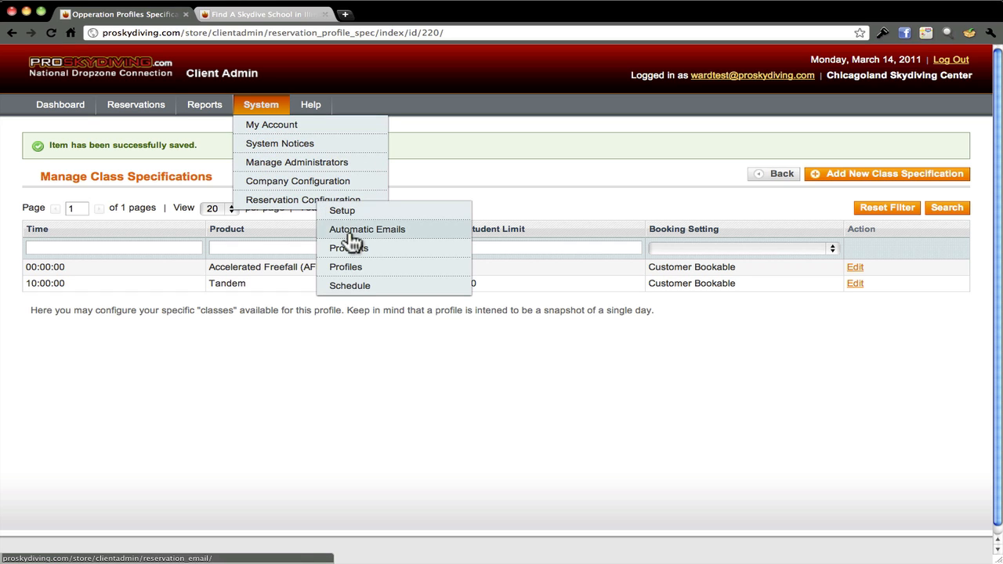
{"action": "left_click", "coordinate": [349, 287]}
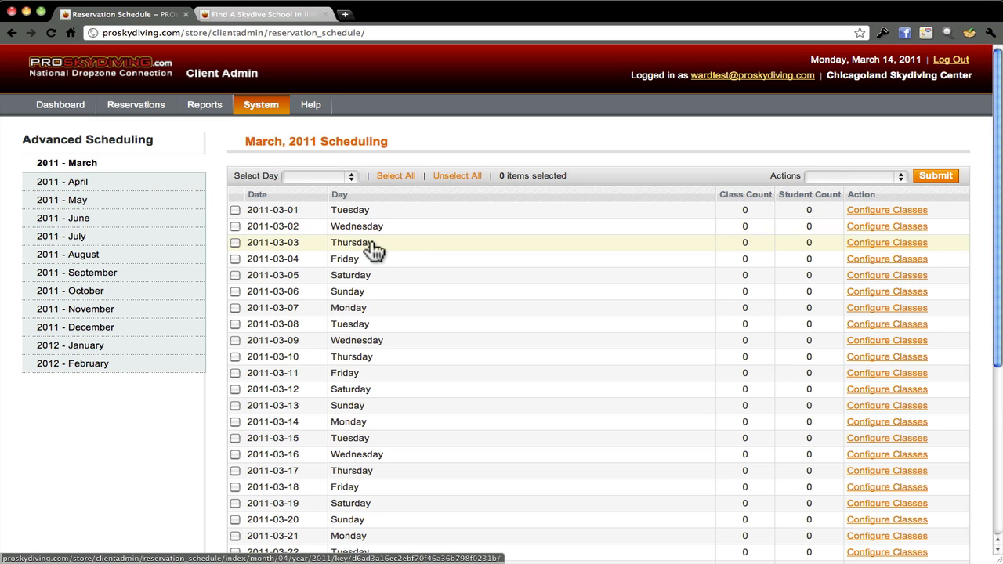
Select all March 2011 Saturdays and Sundays and submit Apply Profile with Test Profile
{"action": "left_click", "coordinate": [352, 176]}
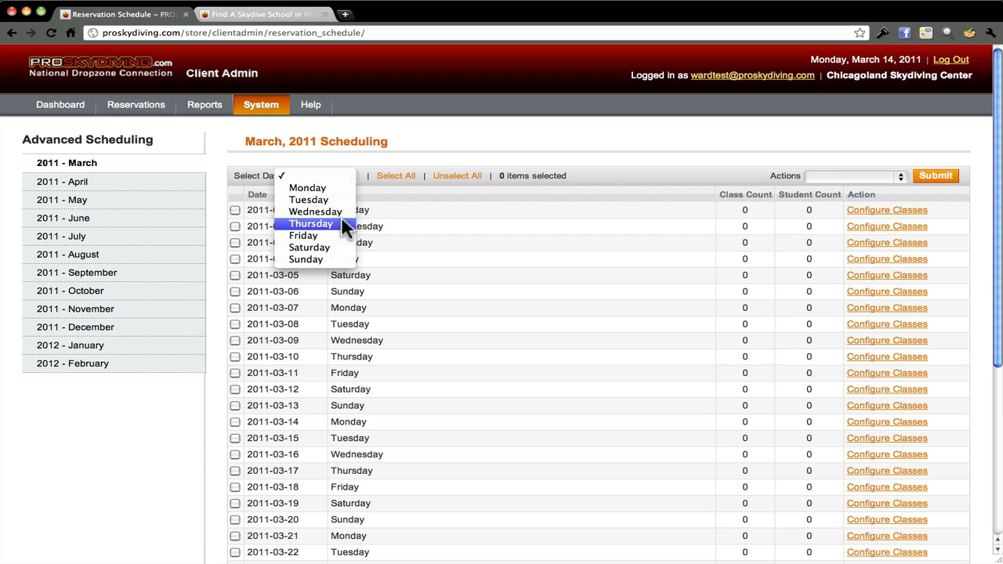
{"action": "left_click", "coordinate": [337, 245]}
{"action": "left_click", "coordinate": [354, 172]}
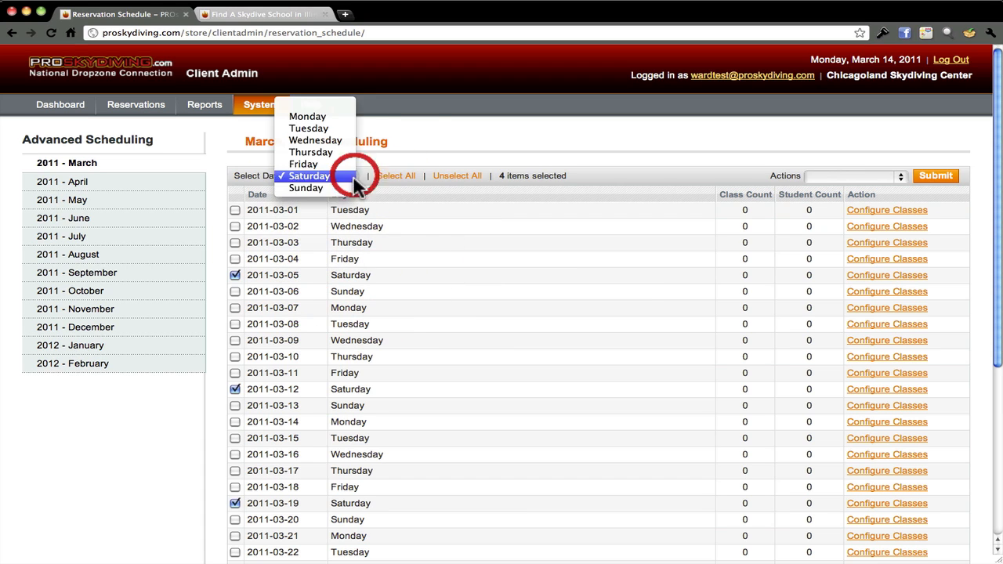
{"action": "left_click", "coordinate": [350, 188]}
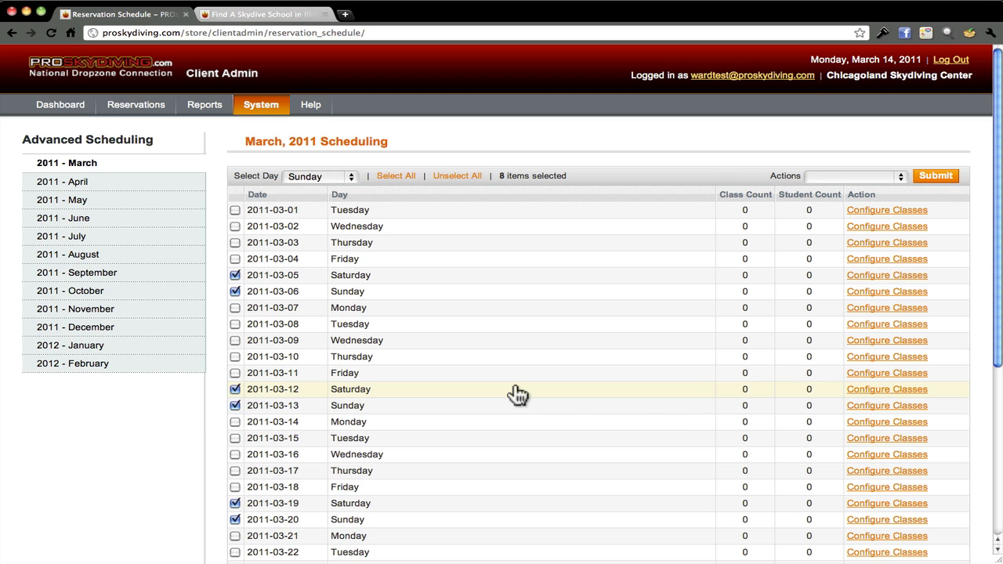
{"action": "left_click", "coordinate": [899, 176]}
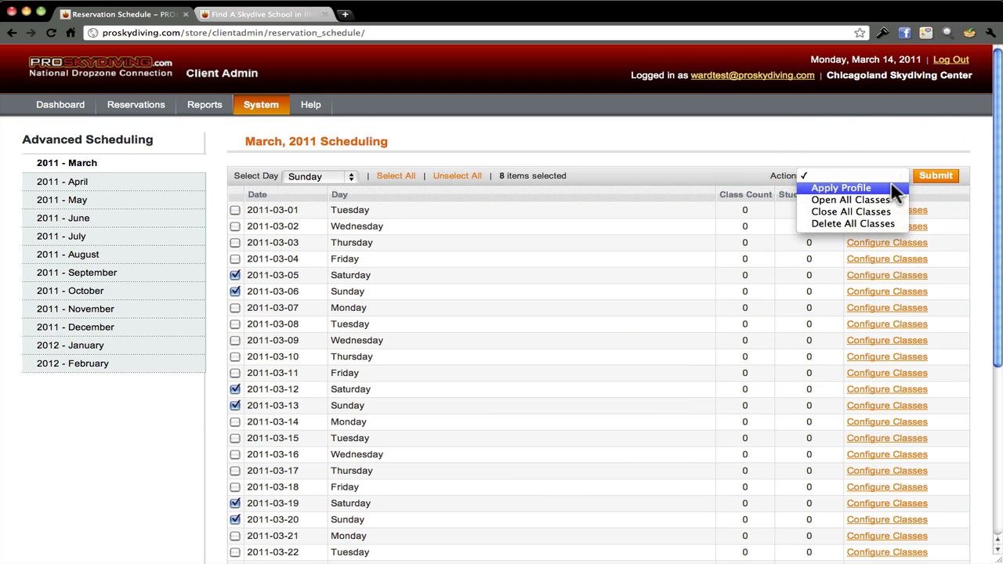
{"action": "left_click", "coordinate": [890, 187]}
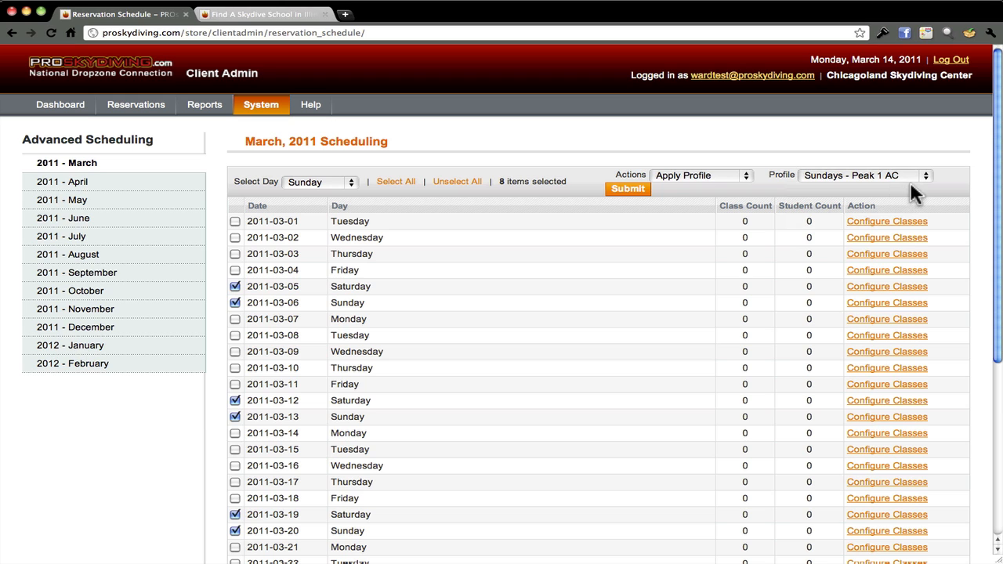
{"action": "left_click", "coordinate": [923, 177]}
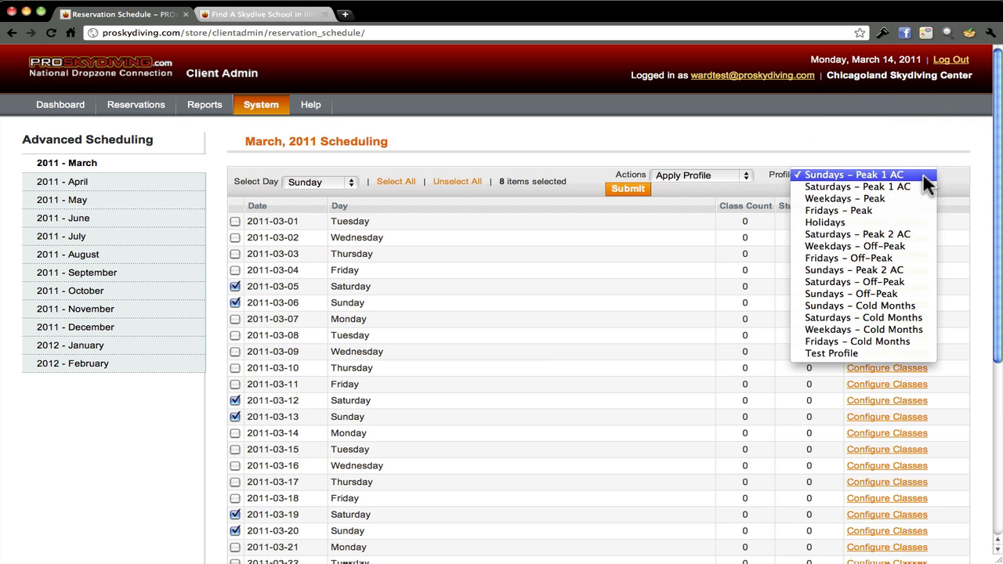
{"action": "left_click", "coordinate": [875, 355]}
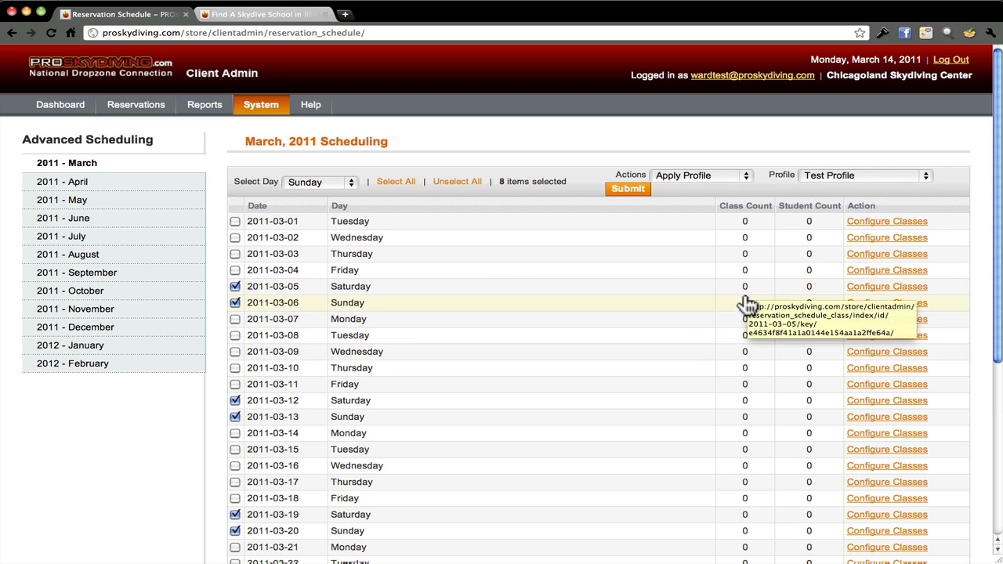
{"action": "left_click", "coordinate": [633, 190]}
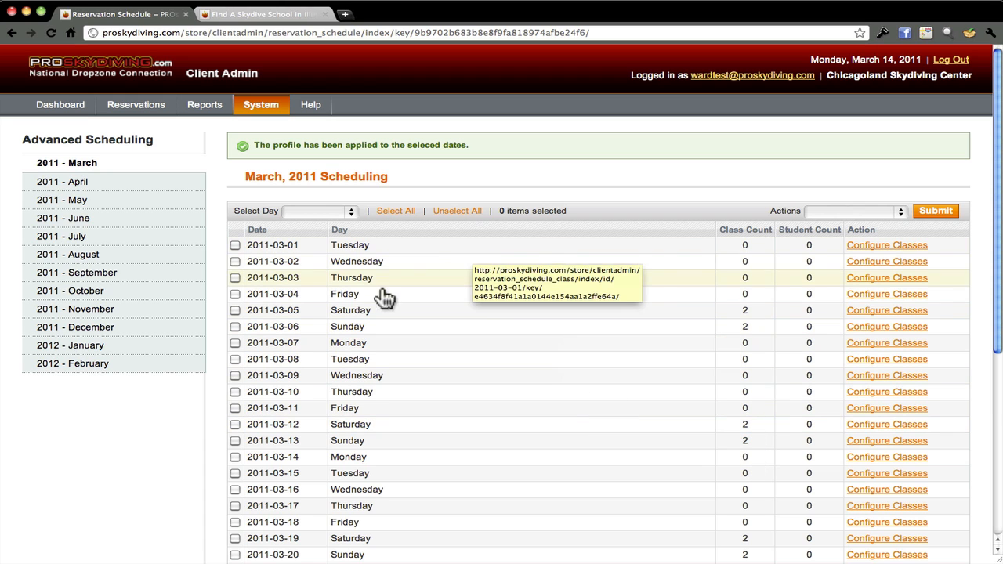
Reapply Test Profile to all March weekend dates, then open the classes for 2011-03-05
{"action": "left_click", "coordinate": [352, 212]}
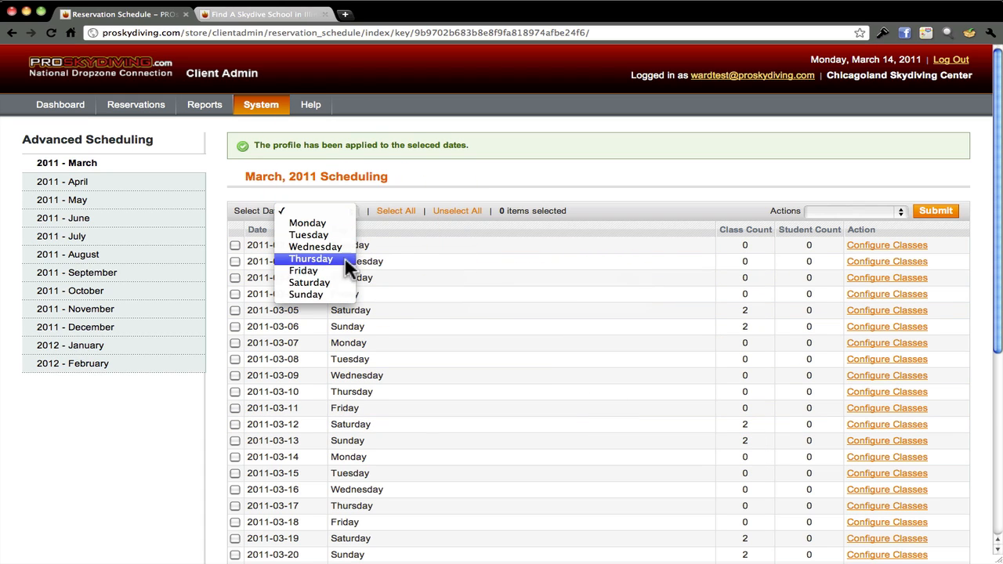
{"action": "left_click", "coordinate": [337, 285]}
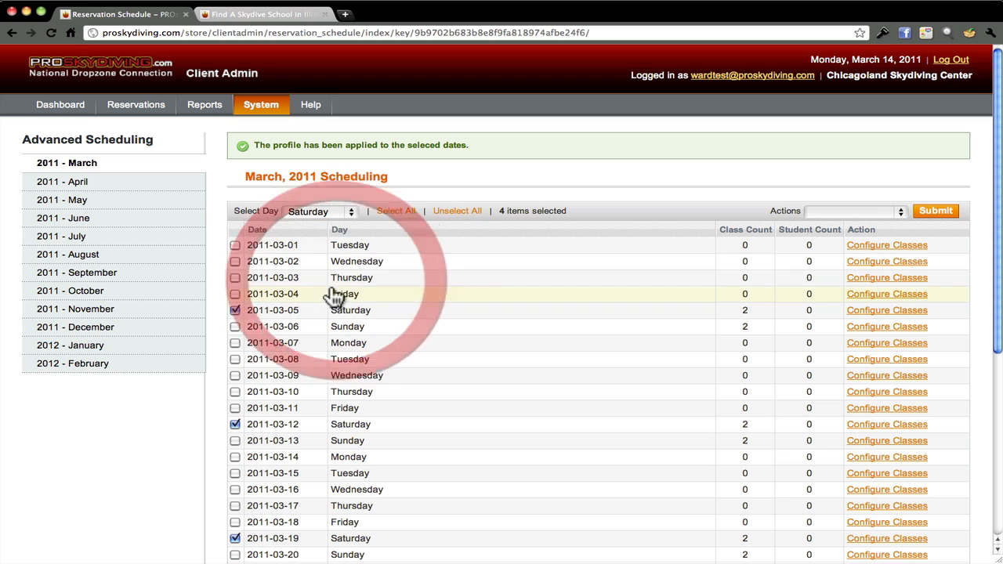
{"action": "left_click", "coordinate": [353, 212]}
{"action": "left_click", "coordinate": [352, 222]}
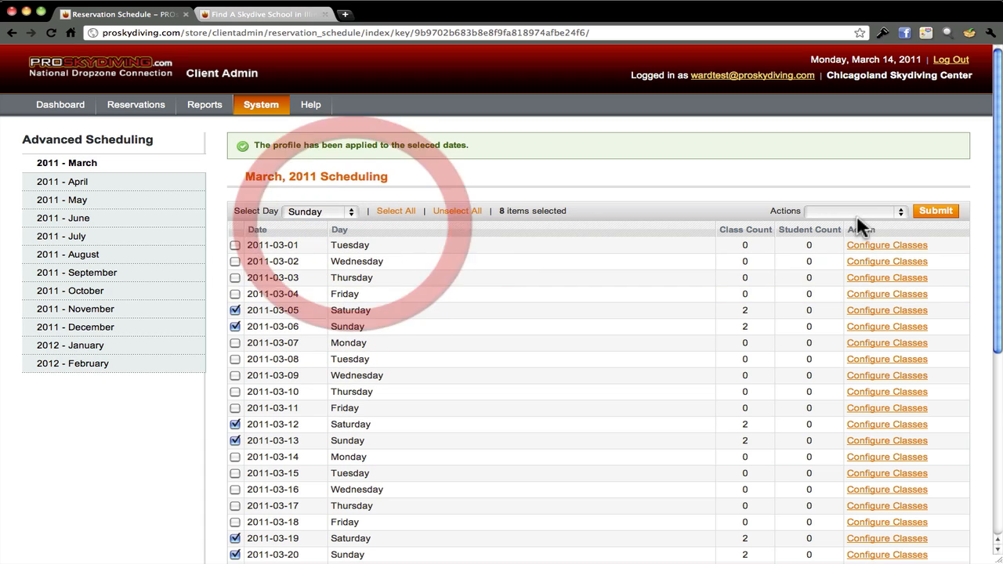
{"action": "left_click", "coordinate": [897, 212]}
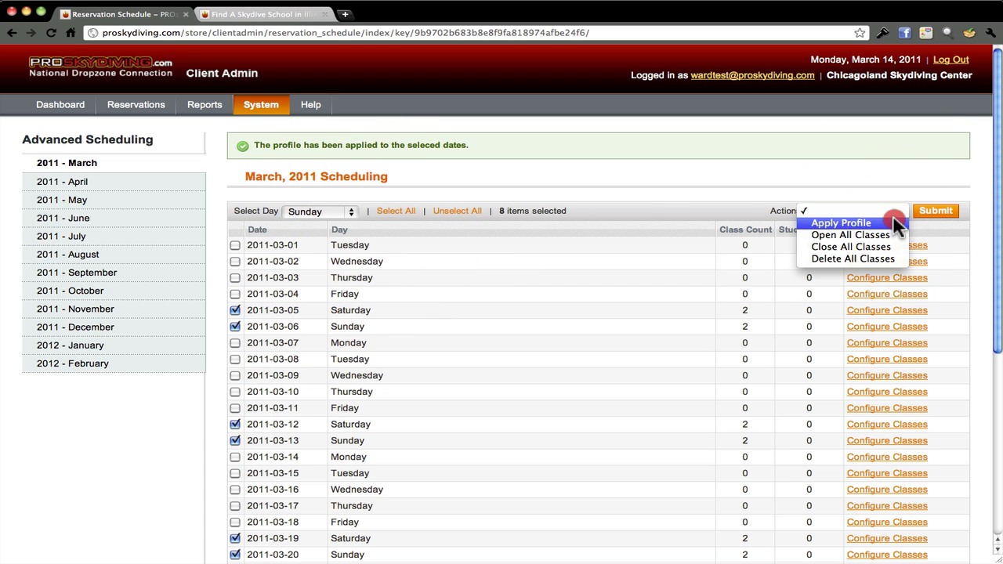
{"action": "left_click", "coordinate": [894, 213]}
{"action": "left_click", "coordinate": [921, 209]}
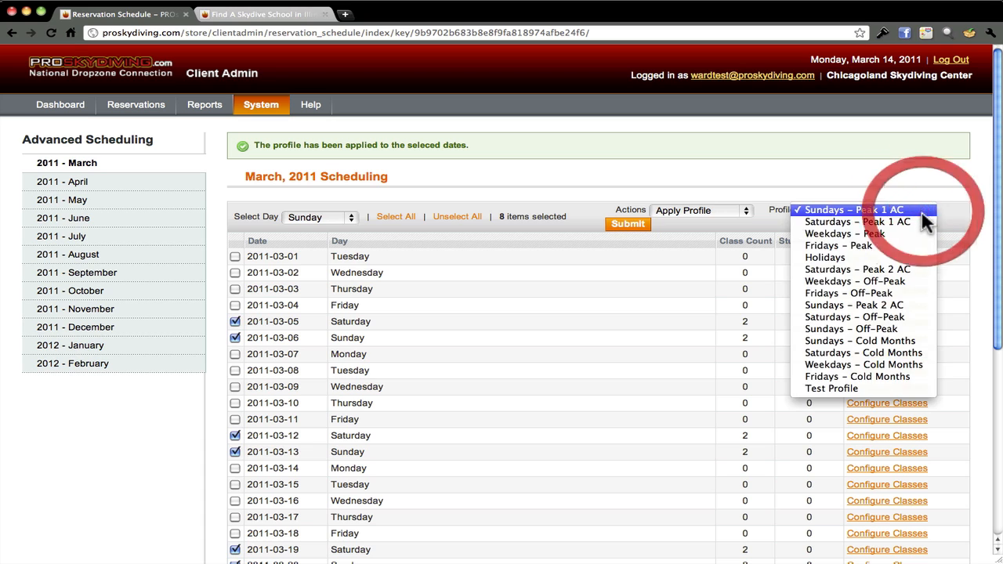
{"action": "left_click", "coordinate": [835, 388]}
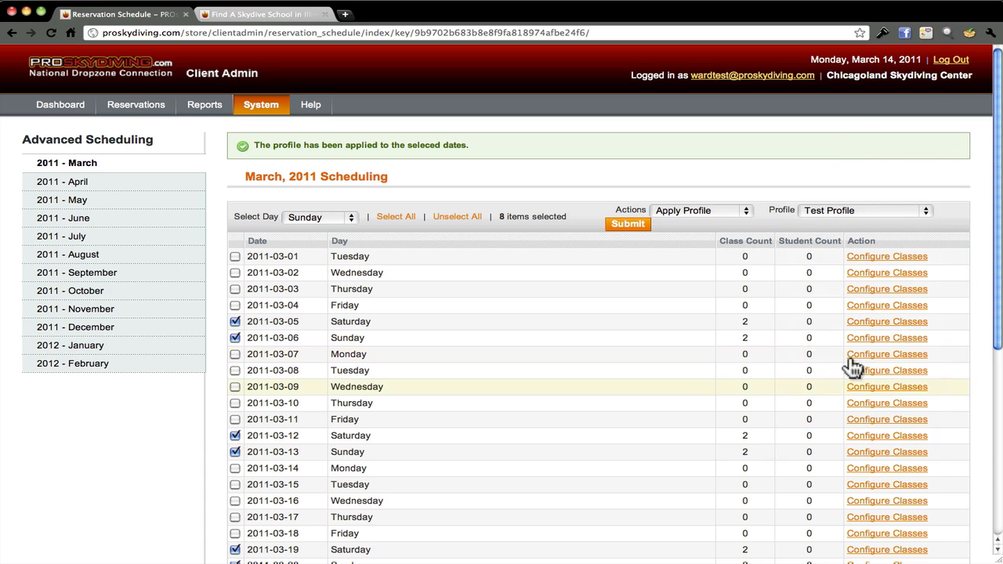
{"action": "left_click", "coordinate": [642, 225]}
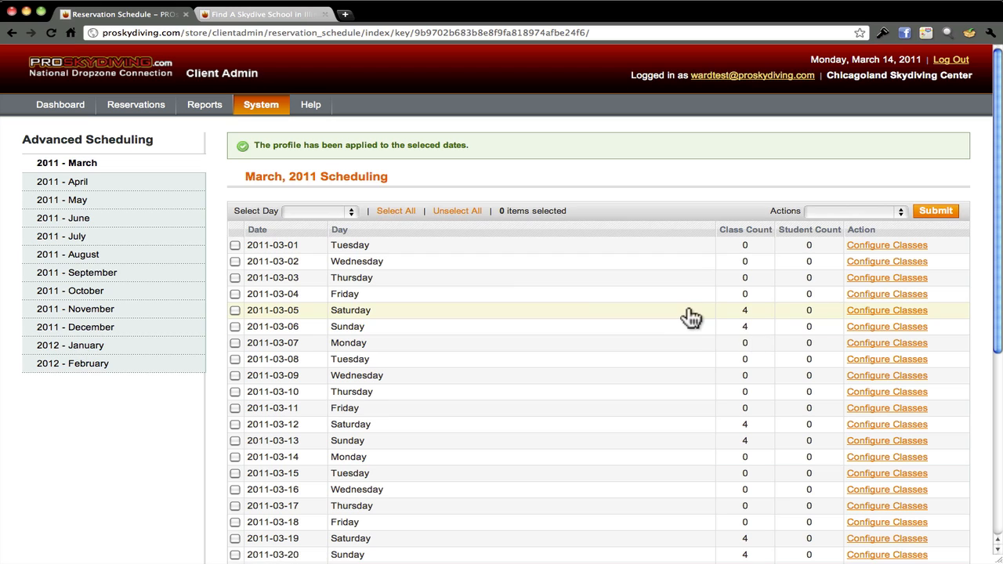
{"action": "left_click", "coordinate": [687, 312]}
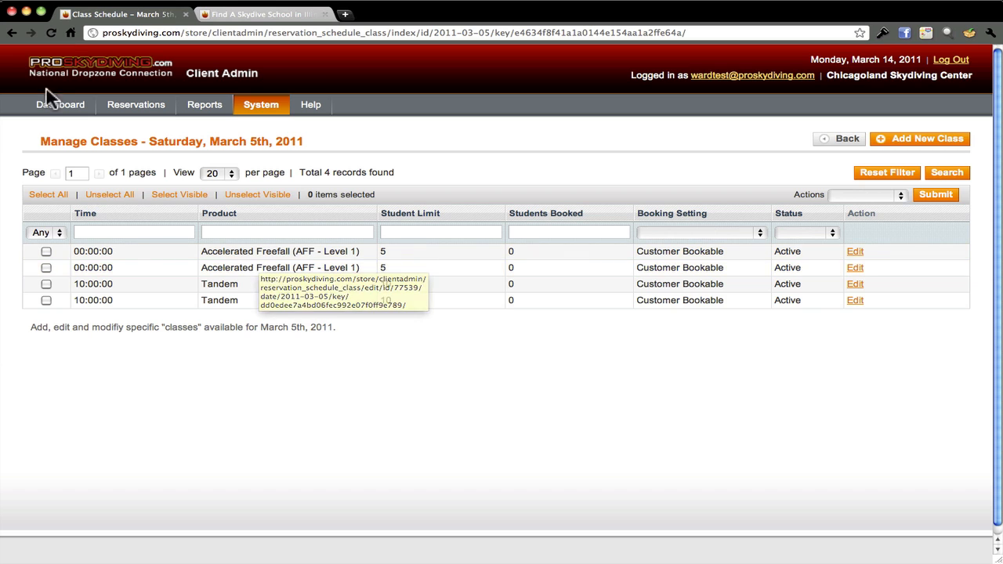
Back on the March 2011 schedule, select all Saturdays and Sundays and run Delete All Classes
{"action": "left_click", "coordinate": [12, 33]}
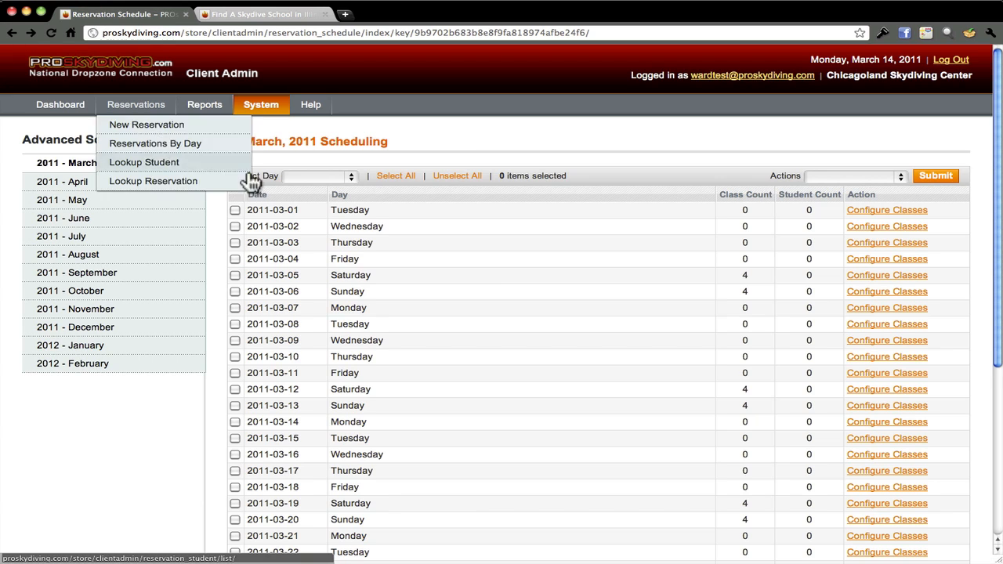
{"action": "left_click", "coordinate": [355, 175]}
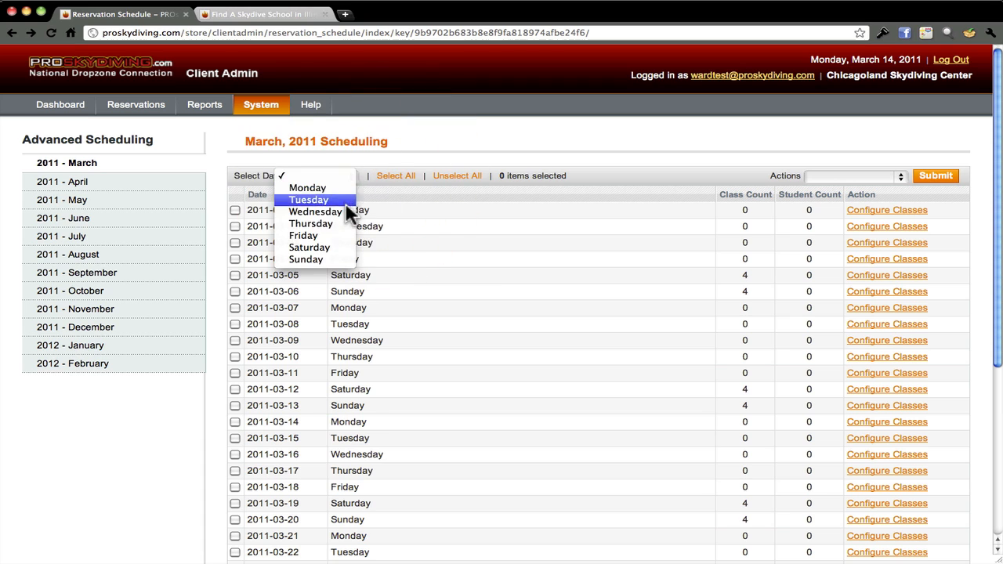
{"action": "left_click", "coordinate": [340, 249]}
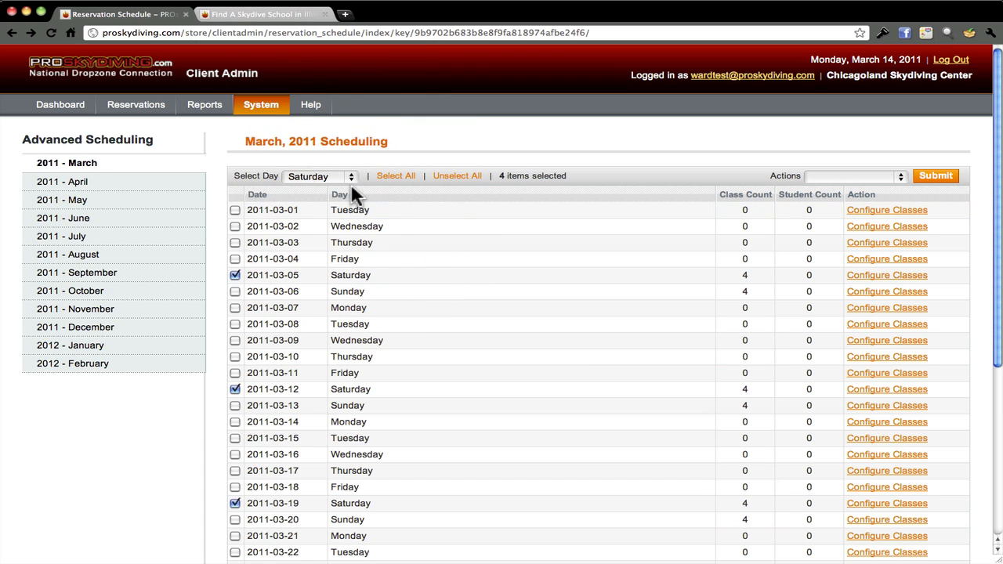
{"action": "left_click", "coordinate": [351, 175]}
{"action": "left_click", "coordinate": [346, 194]}
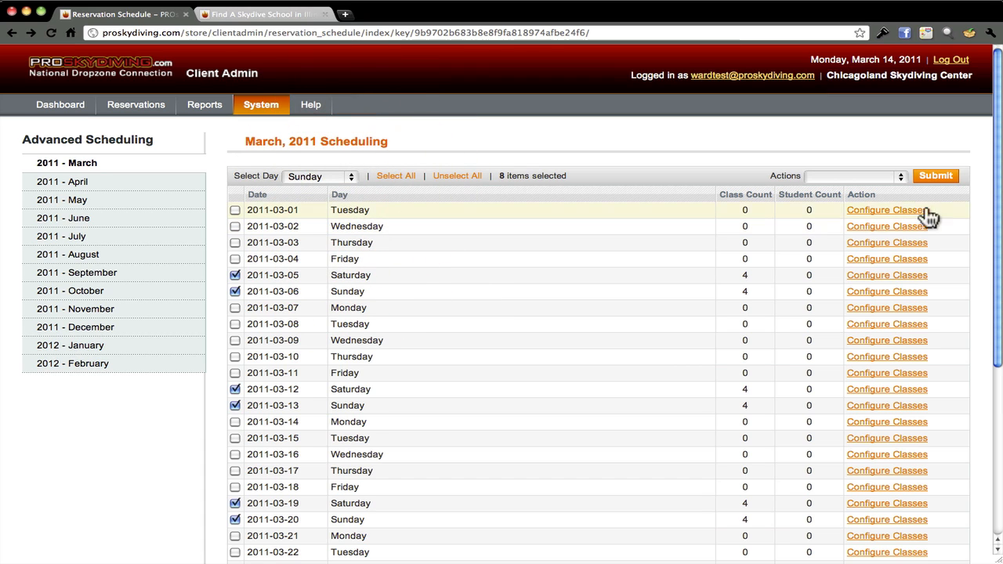
{"action": "left_click", "coordinate": [901, 176]}
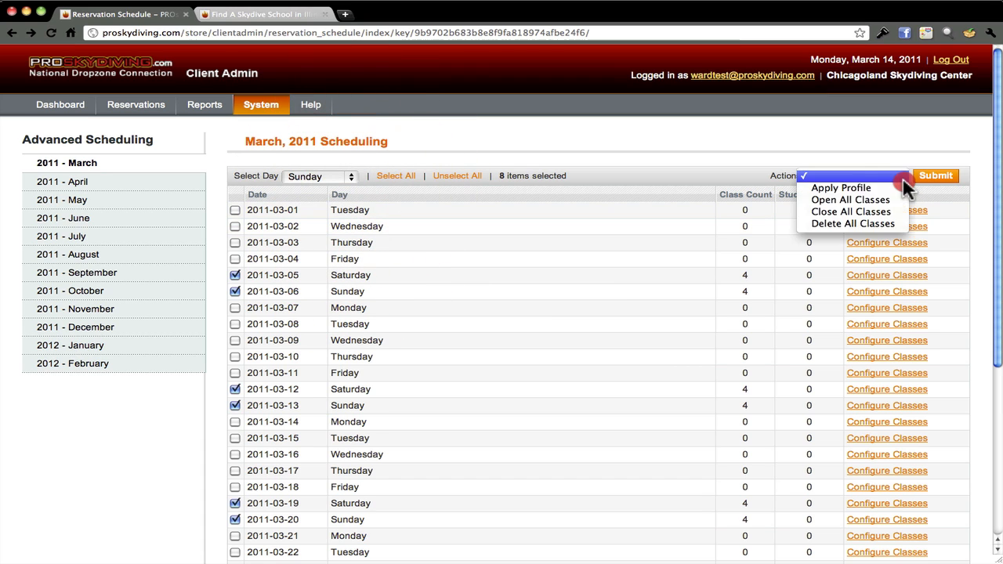
{"action": "left_click", "coordinate": [886, 224]}
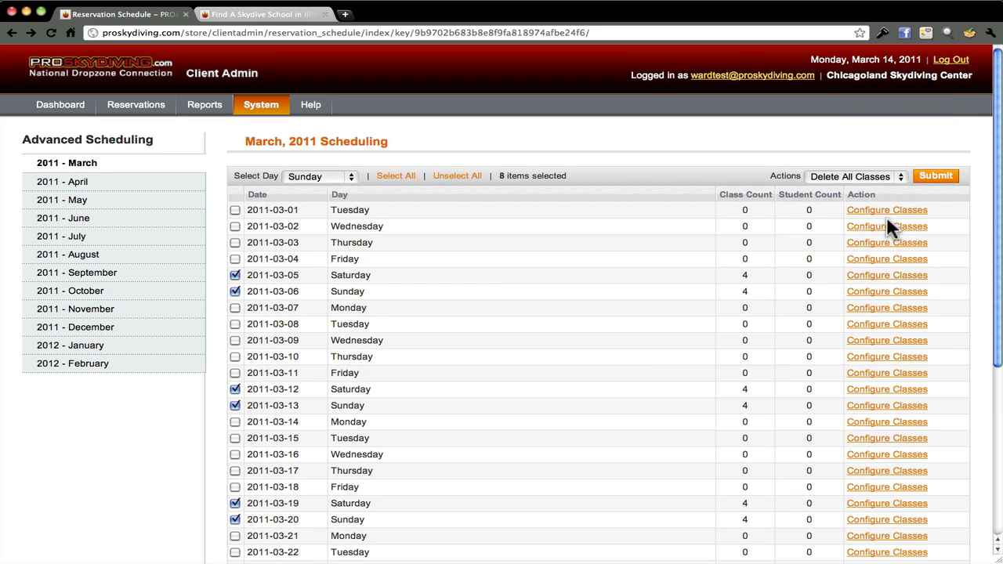
{"action": "left_click", "coordinate": [938, 177]}
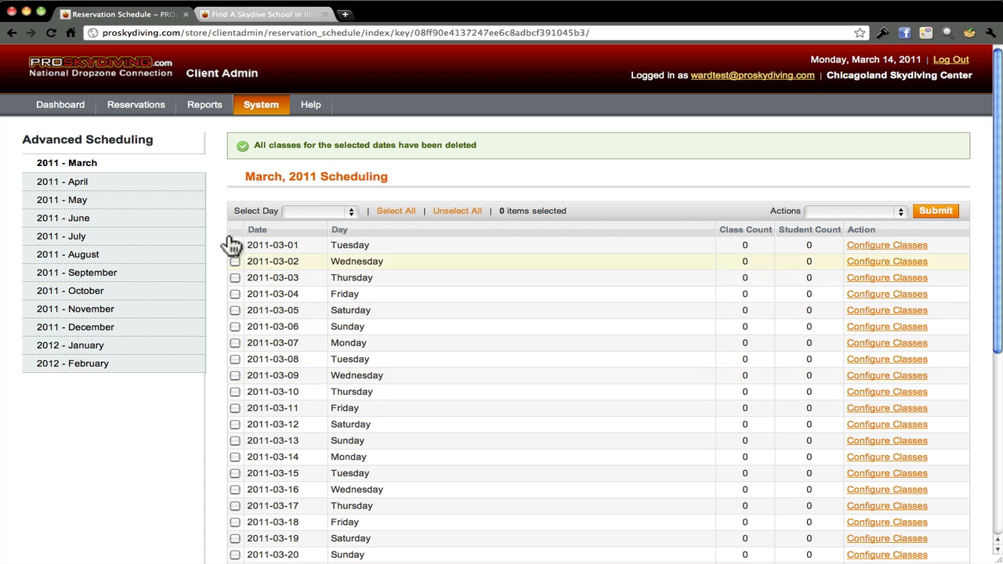
View the April 2011 schedule, then the May 2011 schedule
{"action": "left_click", "coordinate": [141, 179]}
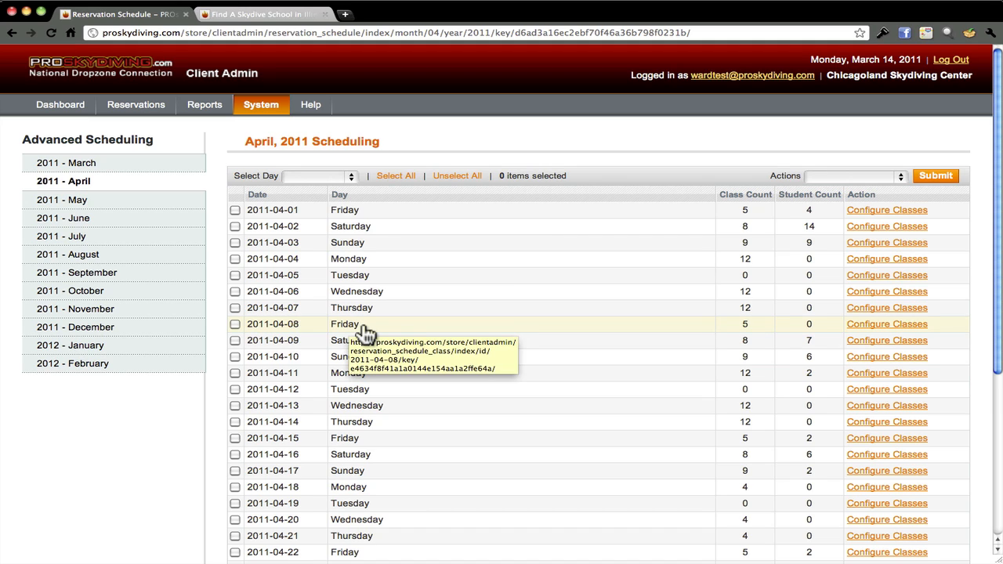
{"action": "left_click", "coordinate": [134, 210]}
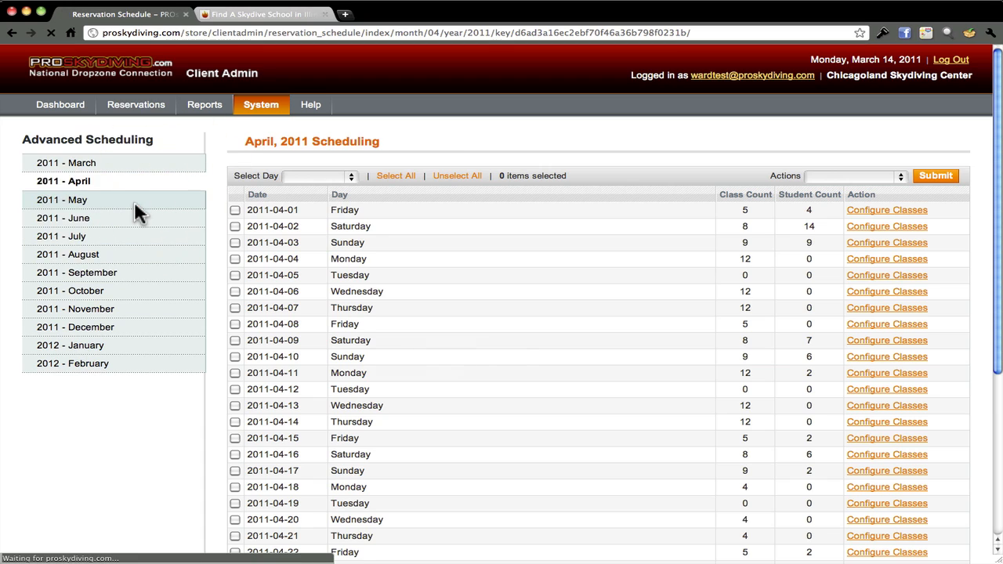
{"action": "mouse_move", "coordinate": [257, 104]}
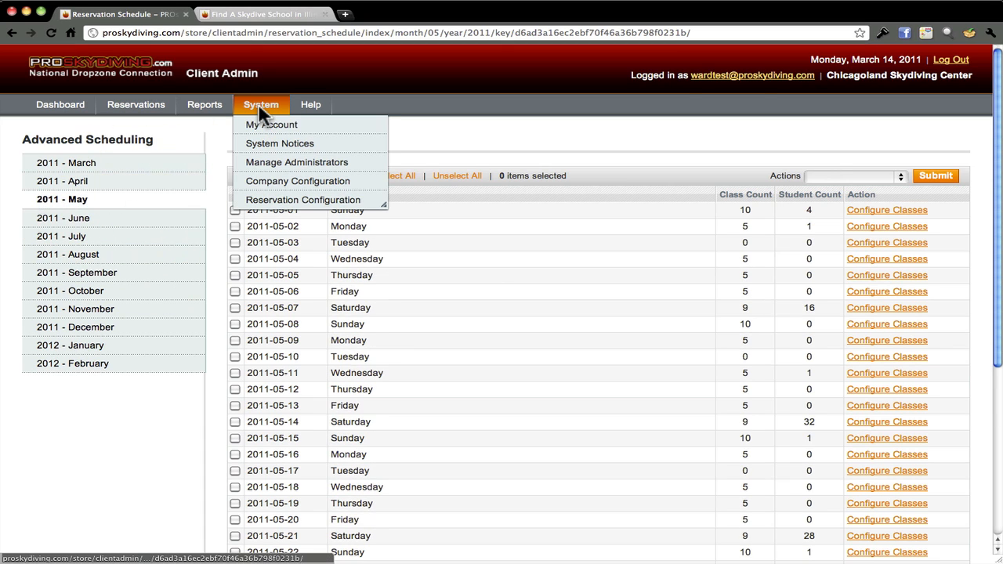
{"action": "mouse_move", "coordinate": [266, 200]}
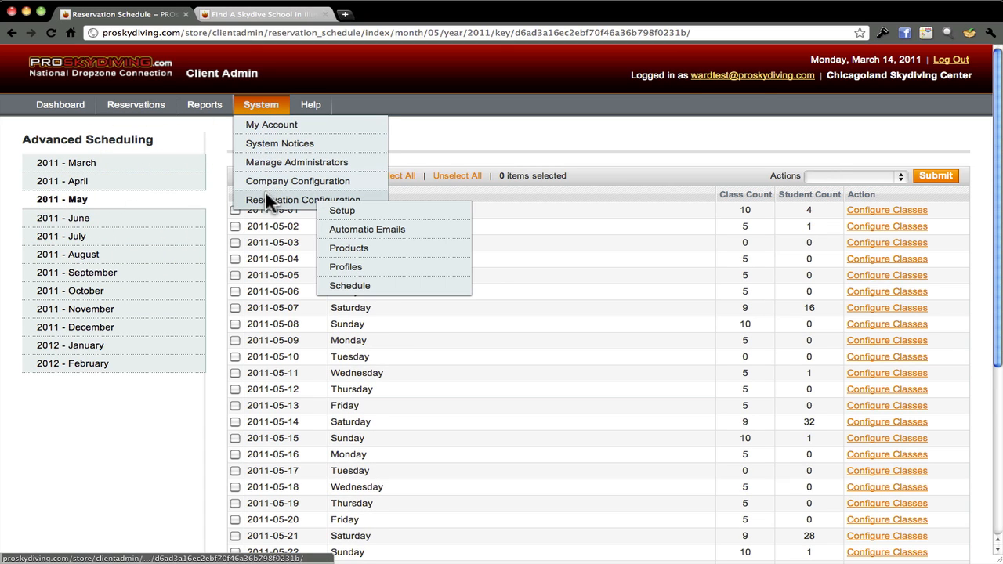
Open the Profiles list, view the Holidays profile's edit page, and go back to the list
{"action": "left_click", "coordinate": [347, 267]}
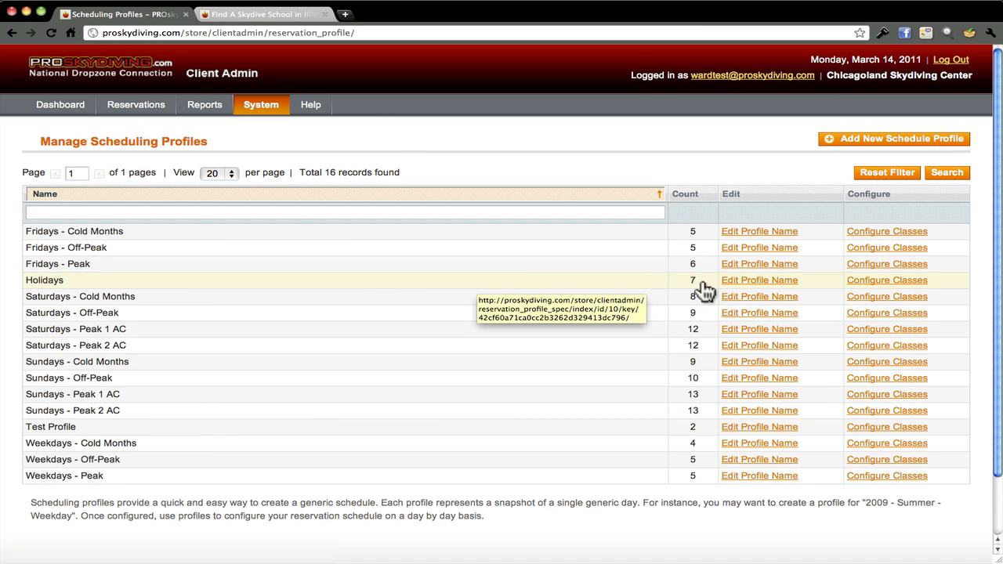
{"action": "left_click", "coordinate": [729, 282]}
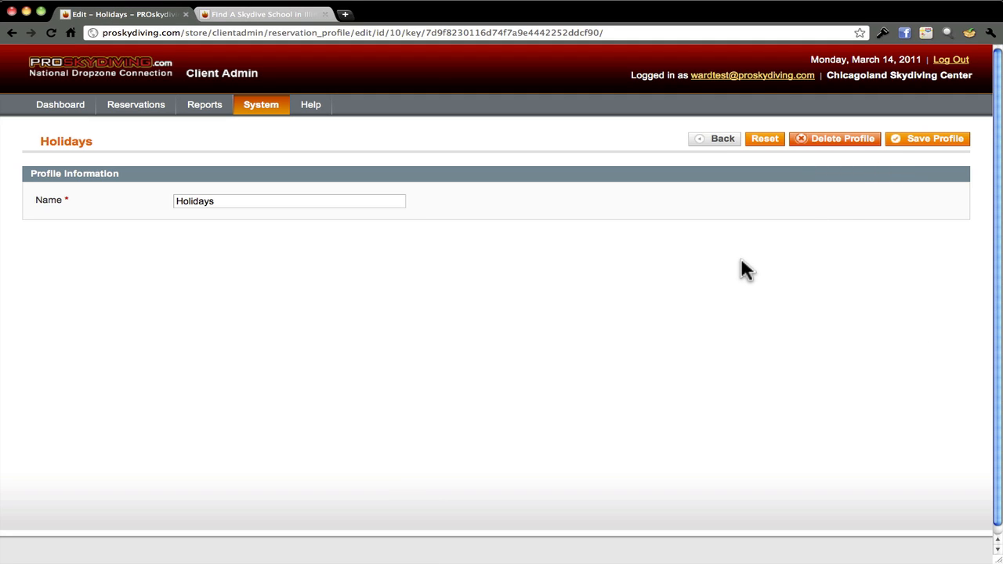
{"action": "left_click", "coordinate": [11, 33]}
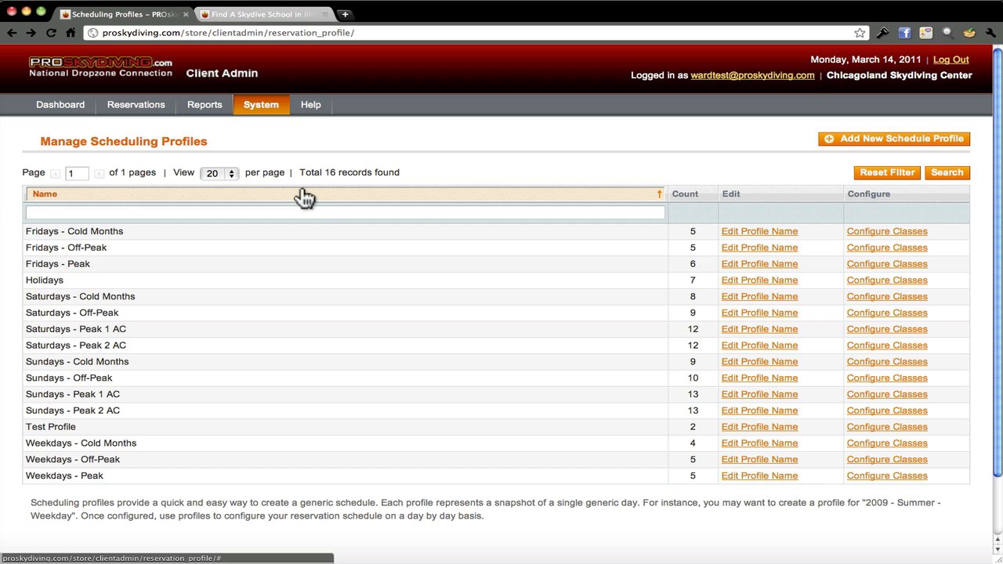
Reopen the cleared March 2011 schedule, then switch to the public Illinois dropzones tab
{"action": "mouse_move", "coordinate": [264, 110]}
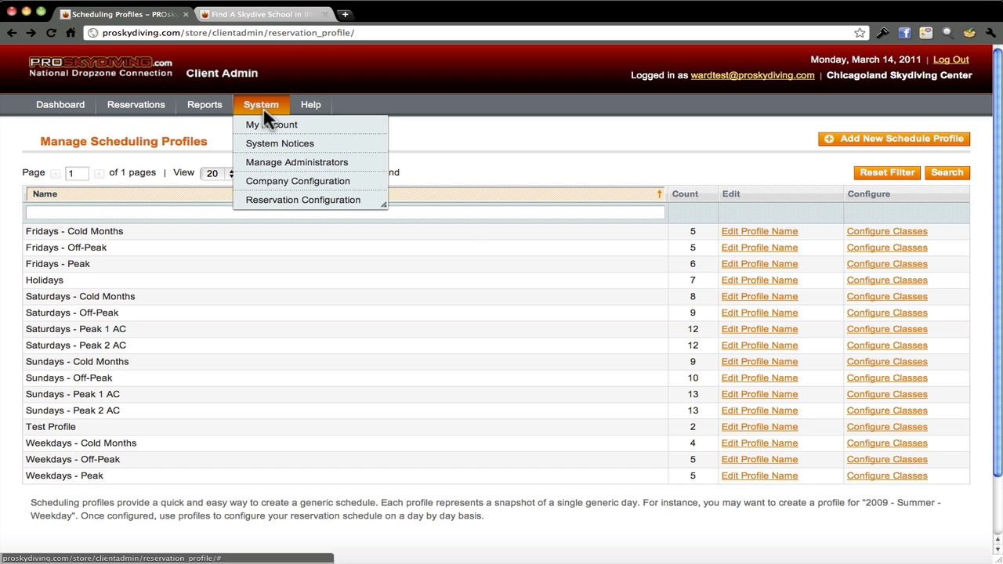
{"action": "mouse_move", "coordinate": [275, 197]}
{"action": "left_click", "coordinate": [390, 285]}
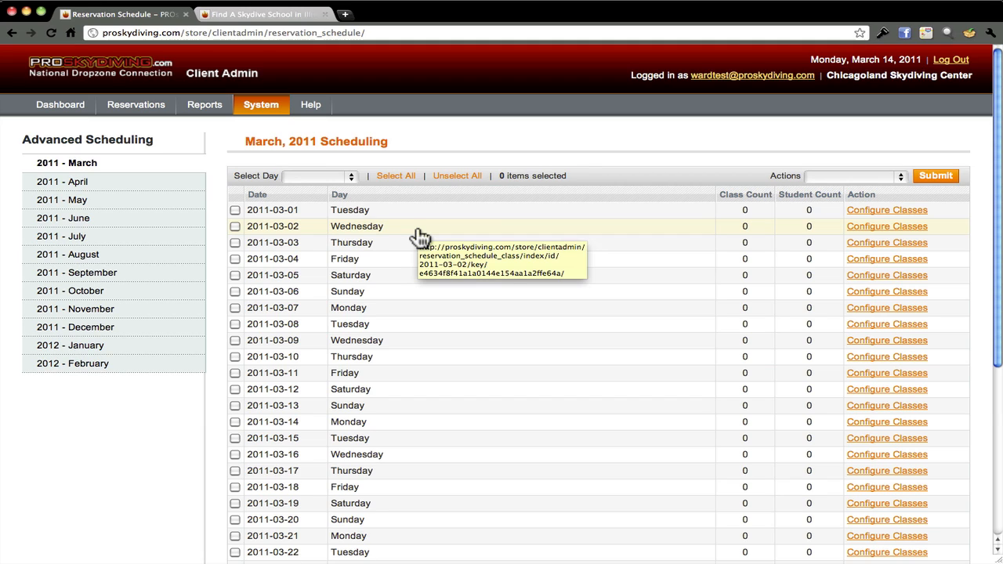
{"action": "left_click", "coordinate": [269, 12]}
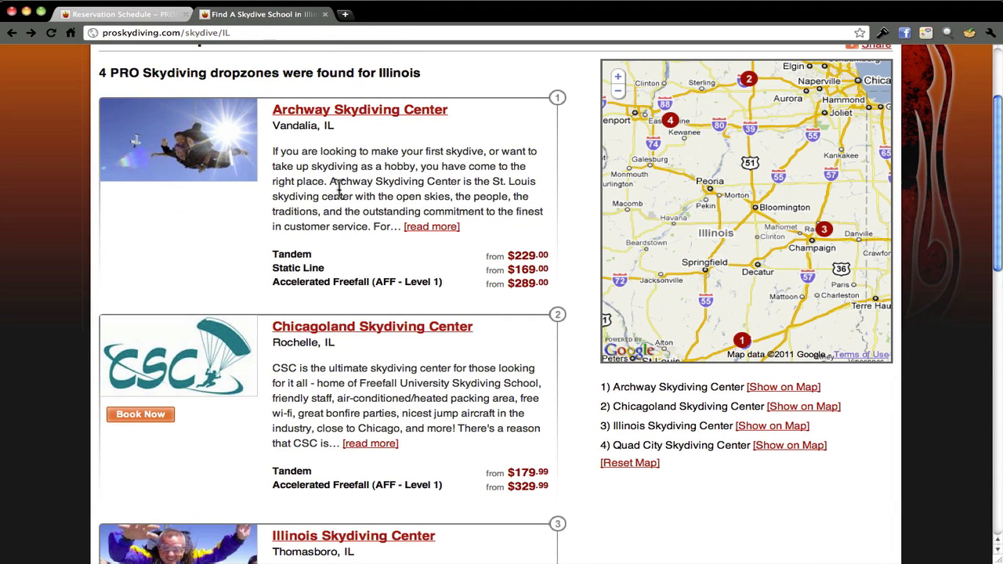
{"action": "scroll", "coordinate": [339, 188], "scroll_direction": "up", "scroll_amount": 3}
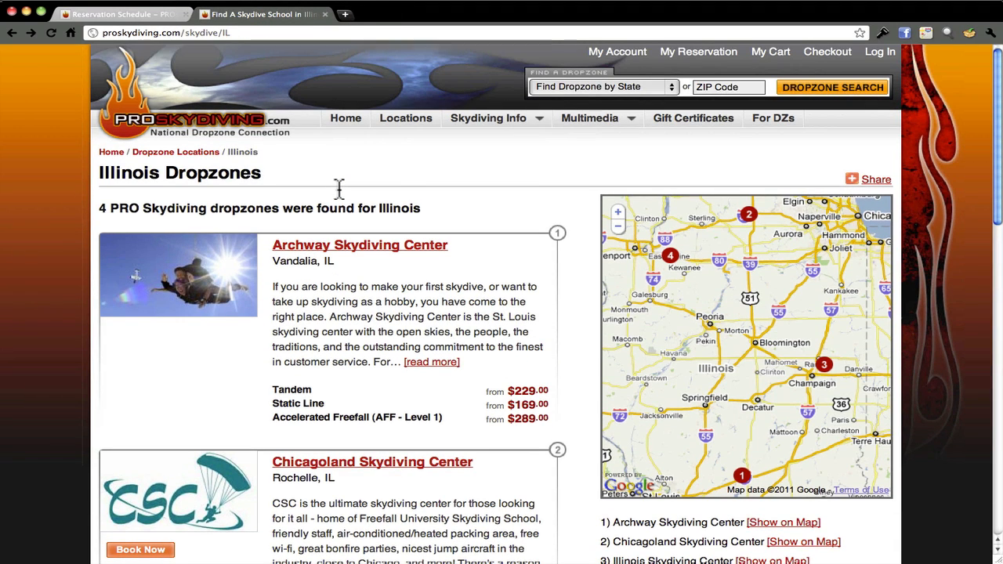